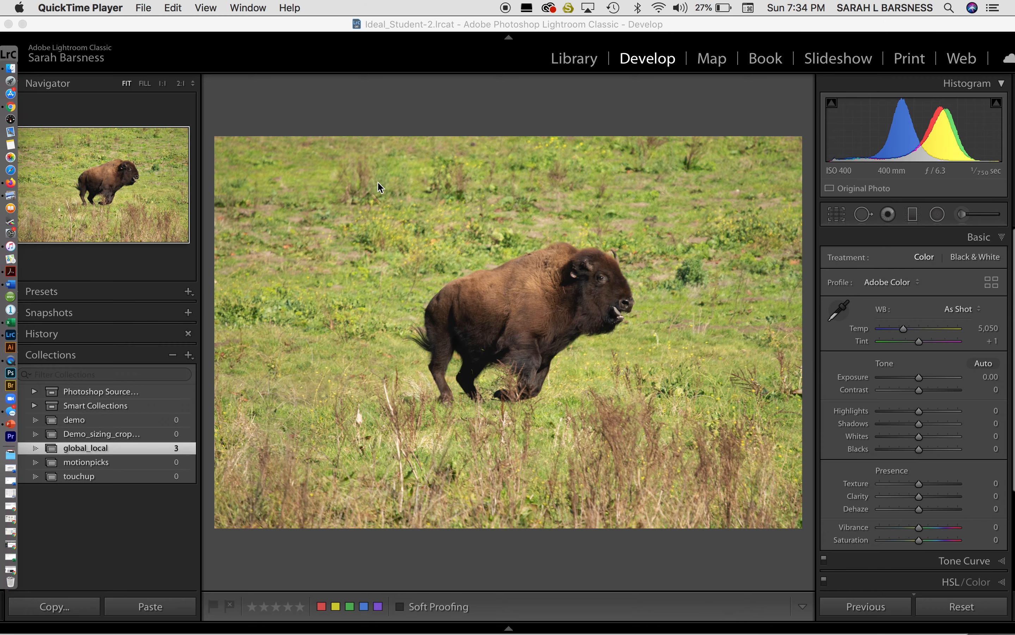
# Hide the Navigator and Collections panel group so the bison photo fills more of the workspace
pyautogui.moveTo(481, 24); pyautogui.dragTo(507, 24)
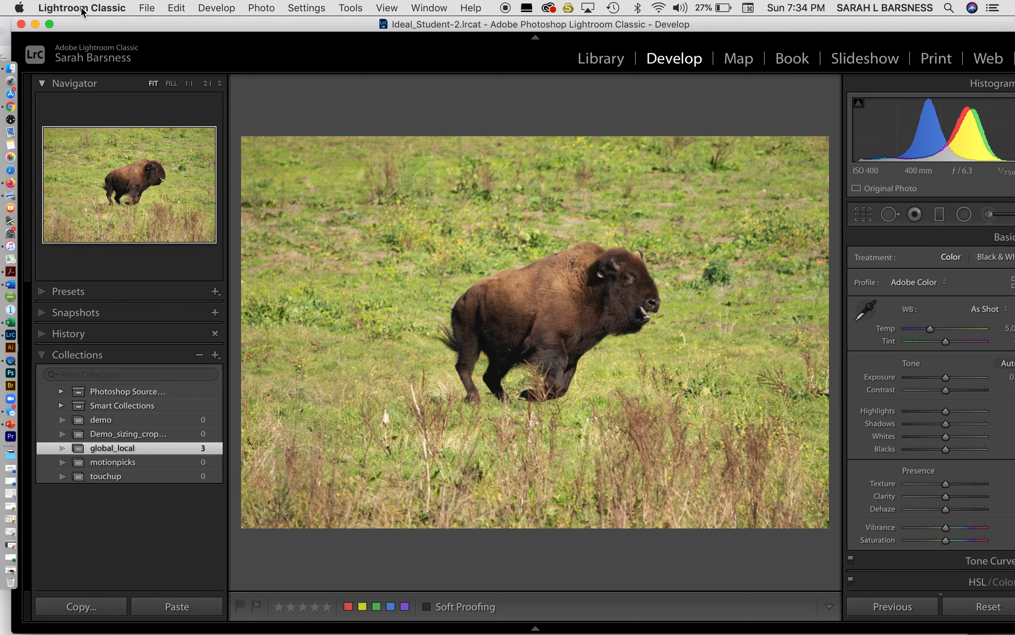
pyautogui.moveTo(86, 24); pyautogui.dragTo(110, 24)
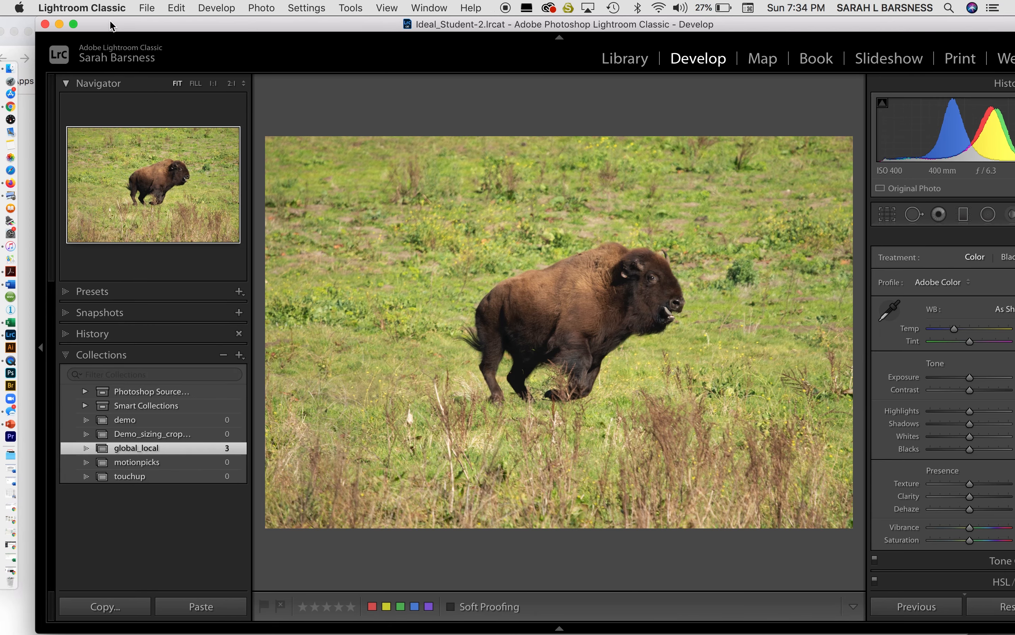
pyautogui.click(41, 351)
pyautogui.moveTo(826, 24); pyautogui.dragTo(732, 21)
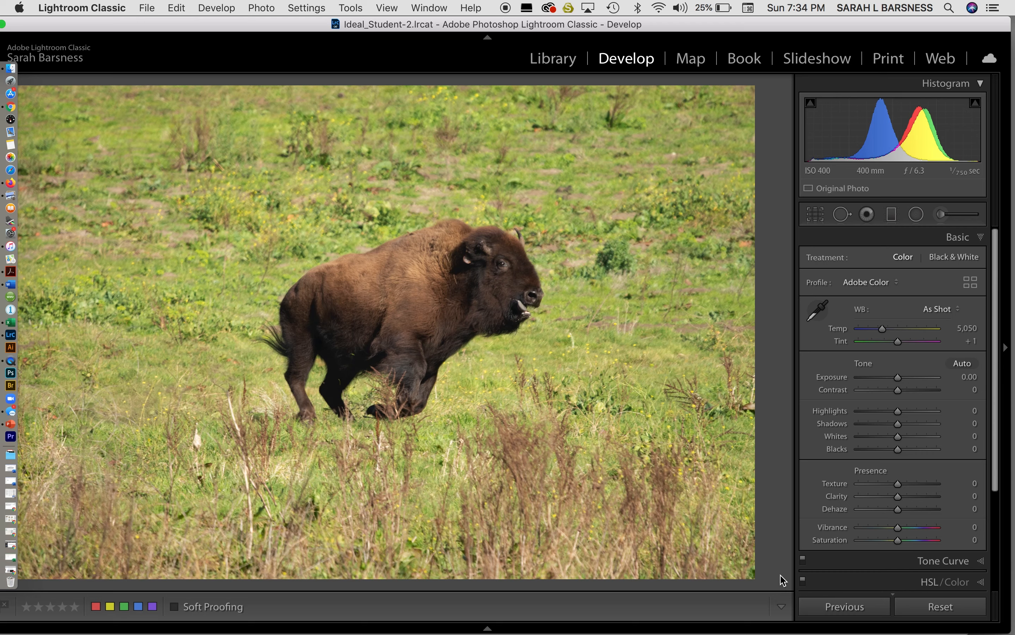
pyautogui.click(981, 84)
pyautogui.click(983, 86)
# Examine the bison's face, legs, flank and shoulder fur up close, and return to the full-photo view
pyautogui.moveTo(498, 26); pyautogui.dragTo(553, 29)
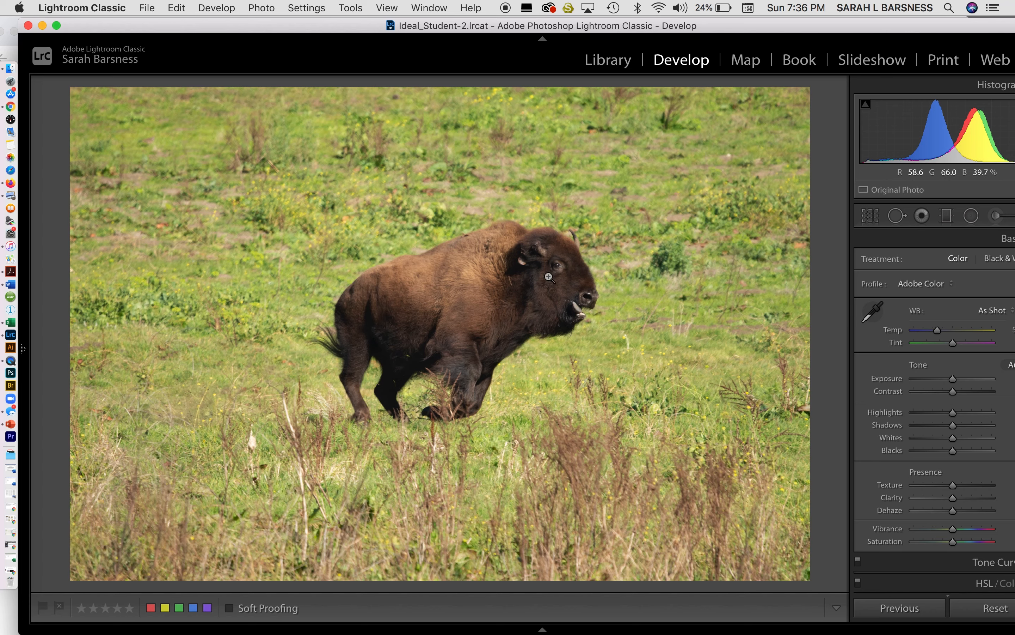
pyautogui.click(563, 275)
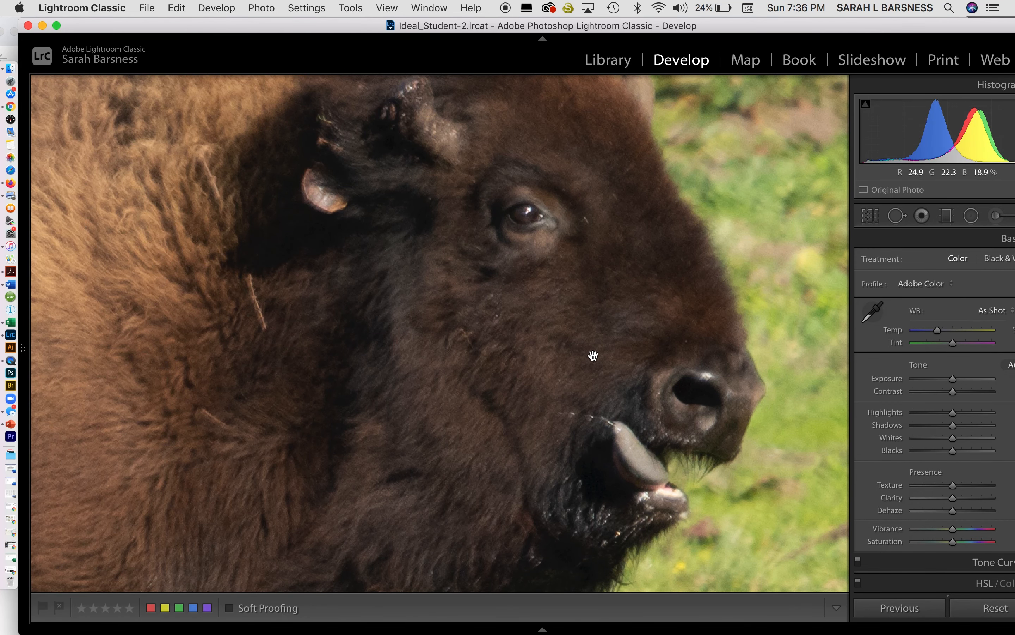
pyautogui.moveTo(605, 409); pyautogui.dragTo(607, 376)
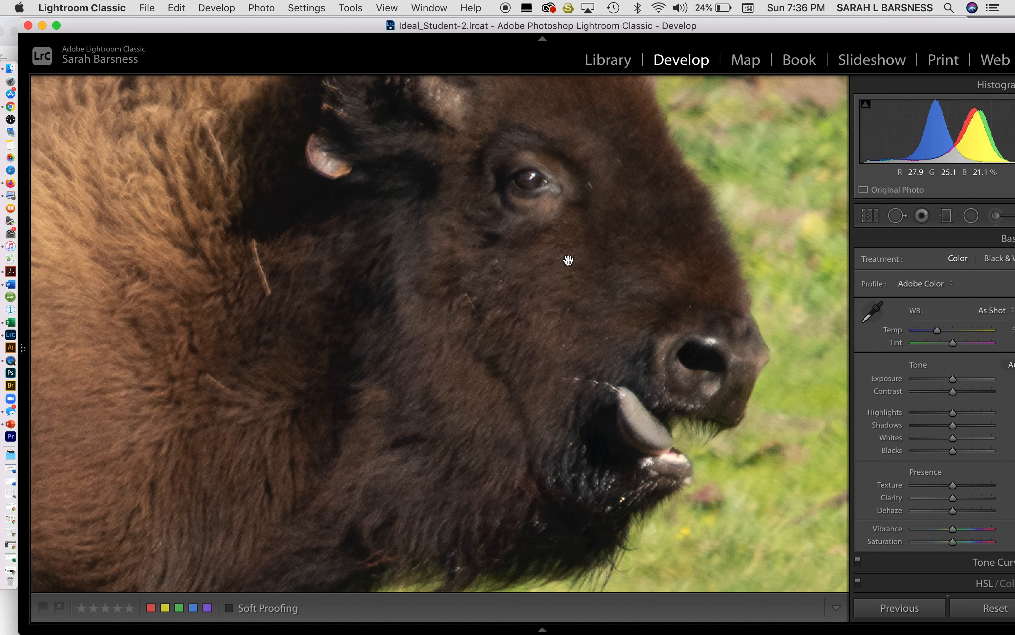
pyautogui.click(527, 352)
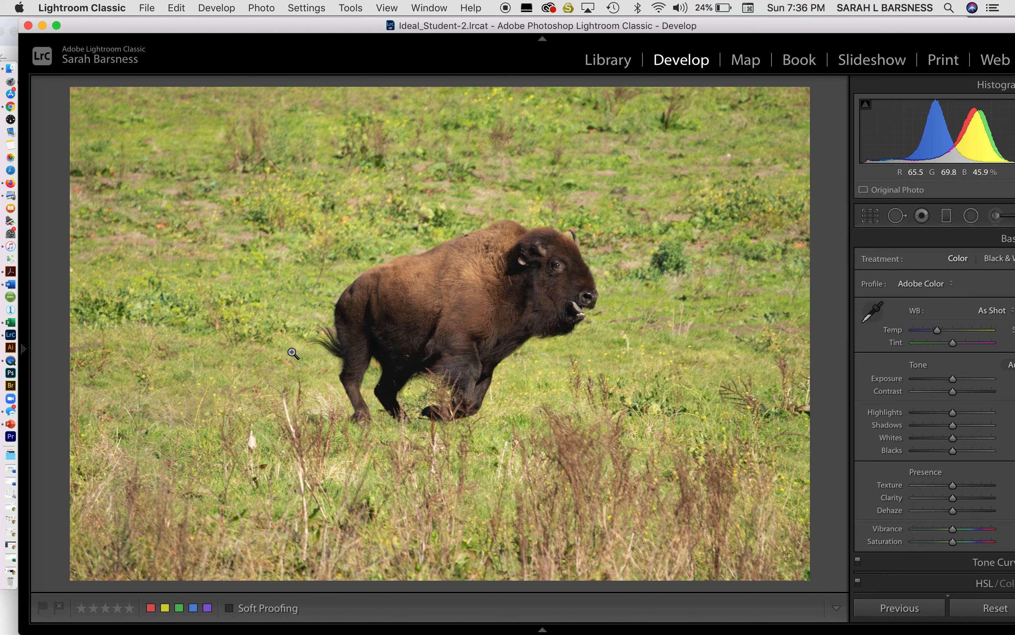
pyautogui.click(356, 345)
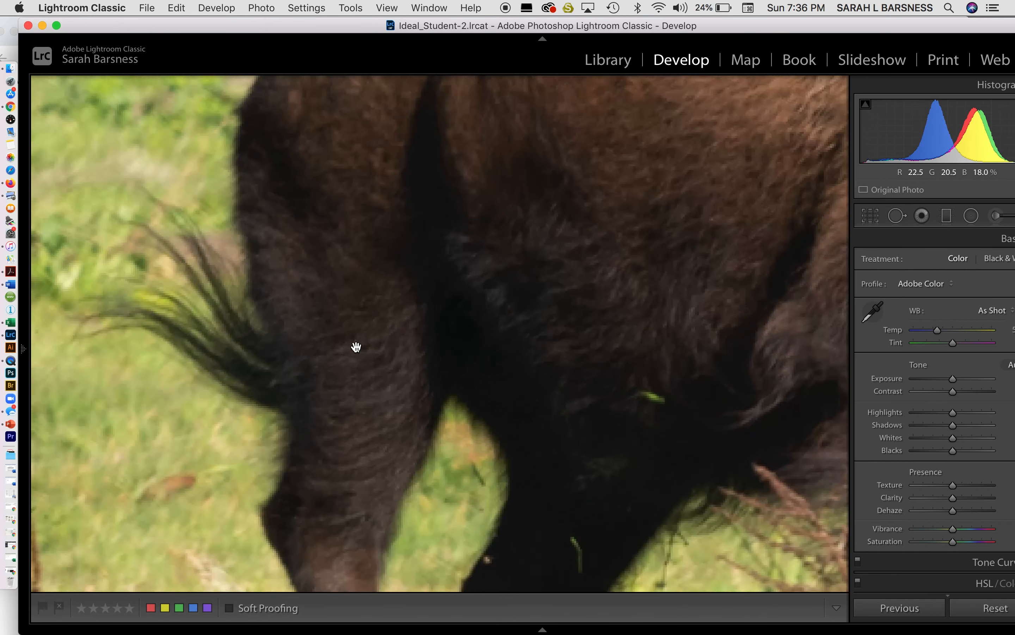
pyautogui.moveTo(367, 347); pyautogui.dragTo(251, 340)
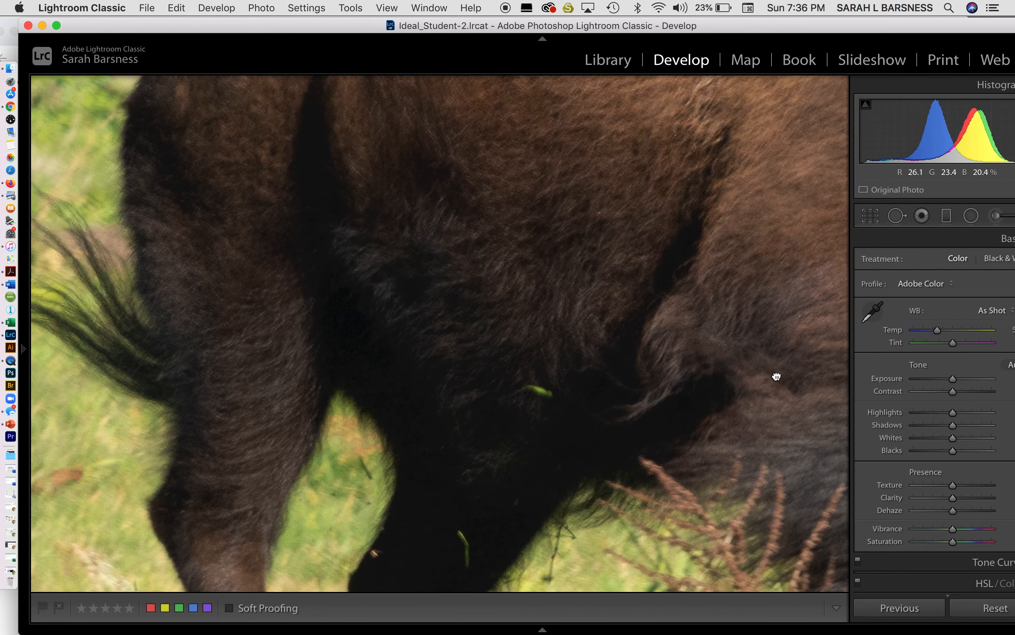
pyautogui.moveTo(778, 377); pyautogui.dragTo(515, 363)
pyautogui.moveTo(730, 268); pyautogui.dragTo(652, 451)
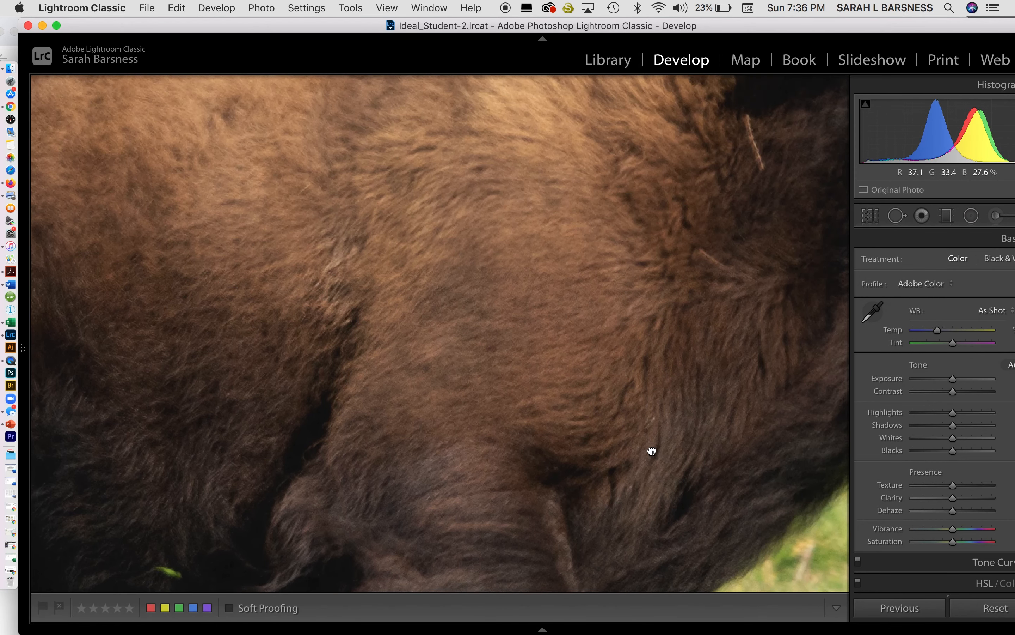
pyautogui.moveTo(698, 265); pyautogui.dragTo(628, 397)
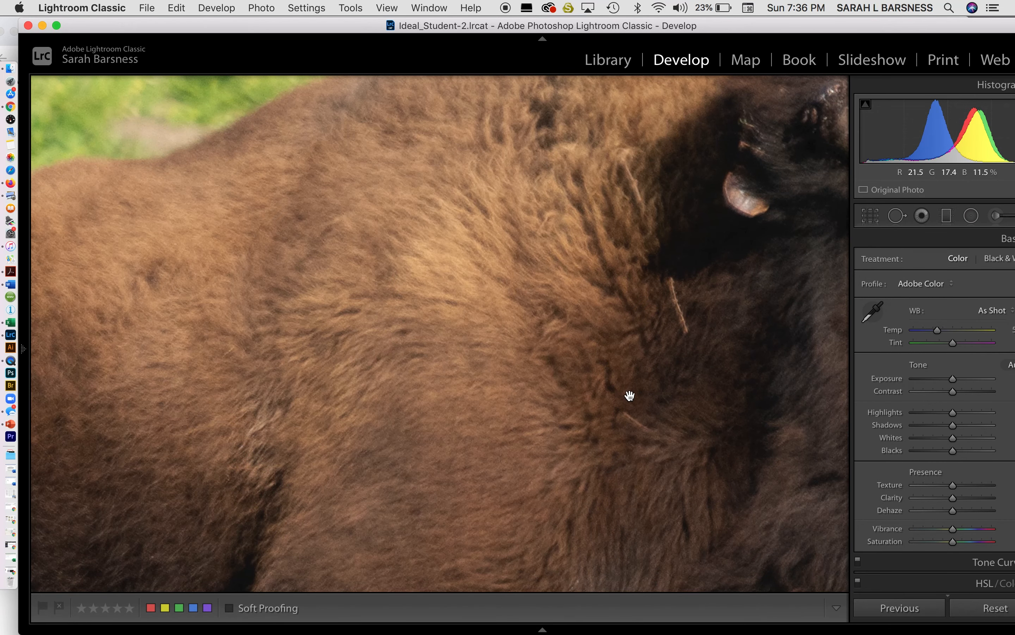
pyautogui.click(630, 396)
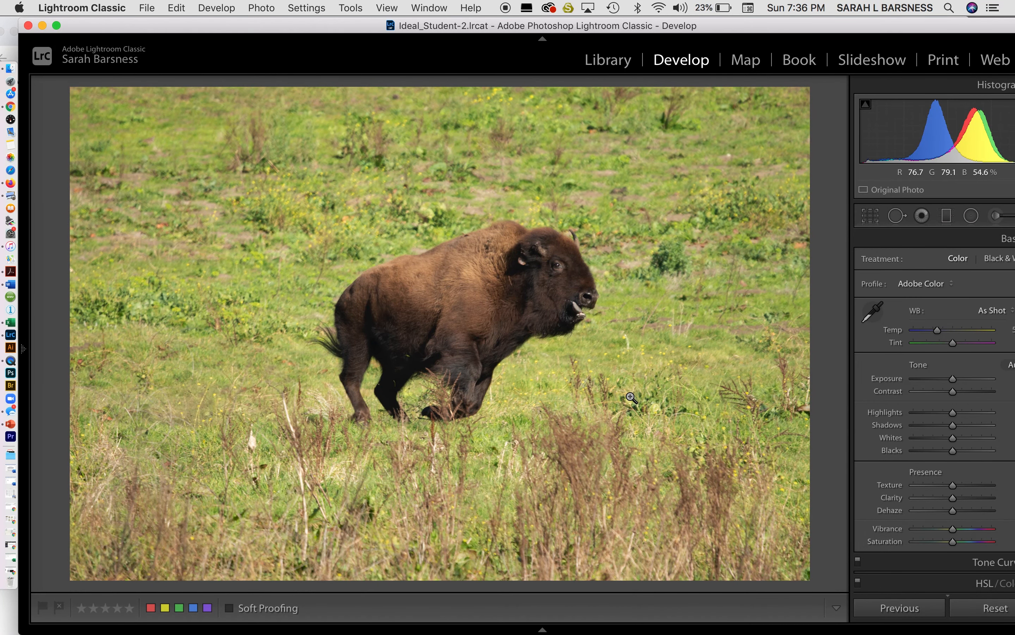
# Show the photo's info overlay with its file name, capture date and dimensions, and hide it again
pyautogui.press('i')
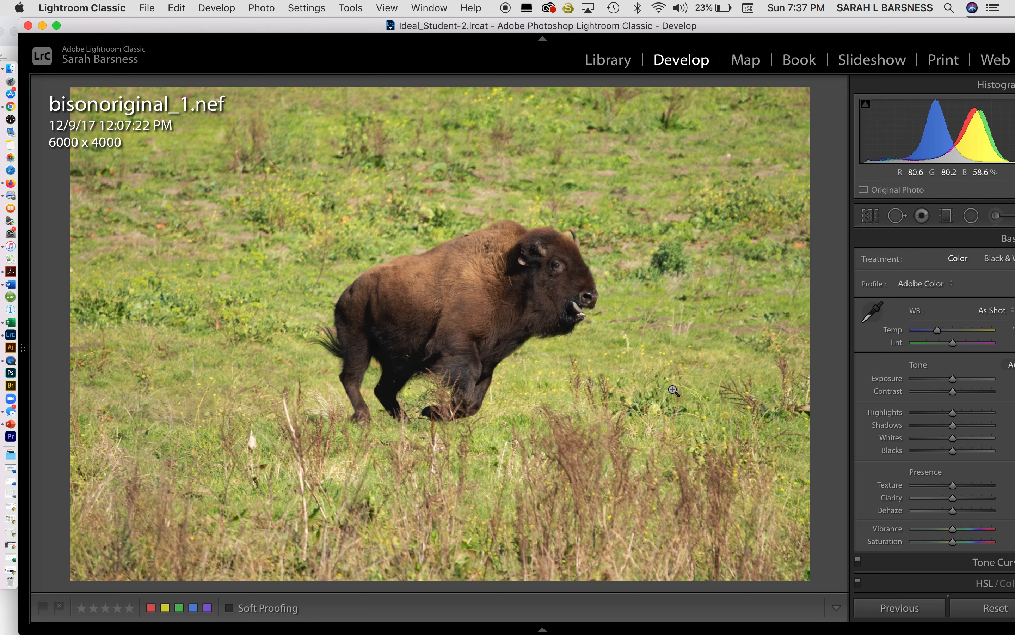
pyautogui.press('i')
pyautogui.press('i')
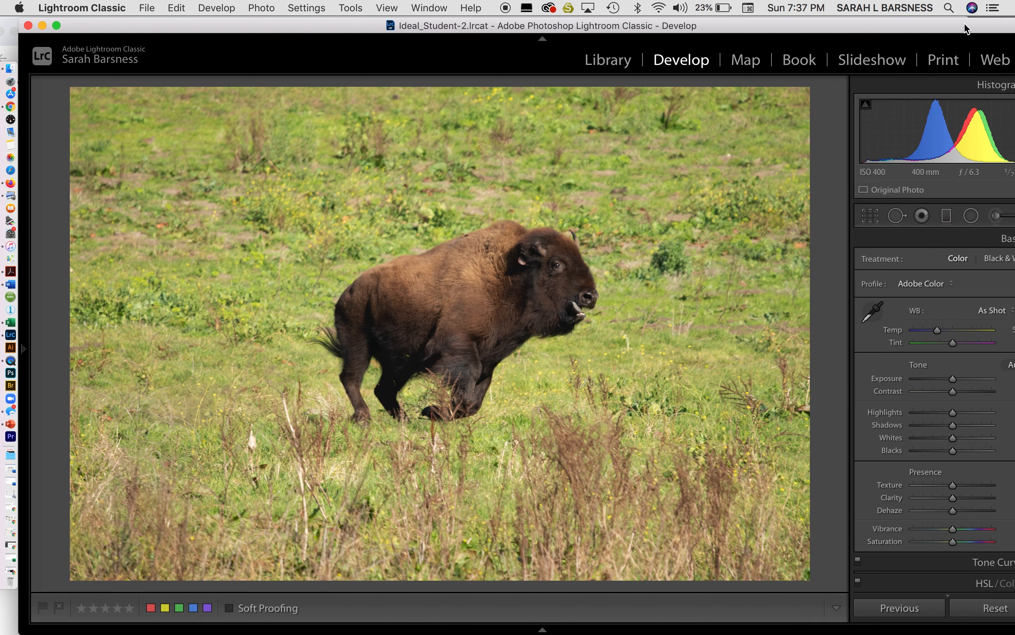
# Crop all four sides of the photo closer to the running bison at a custom aspect, reposition it in the frame, and apply the crop
pyautogui.moveTo(965, 30); pyautogui.dragTo(933, 27)
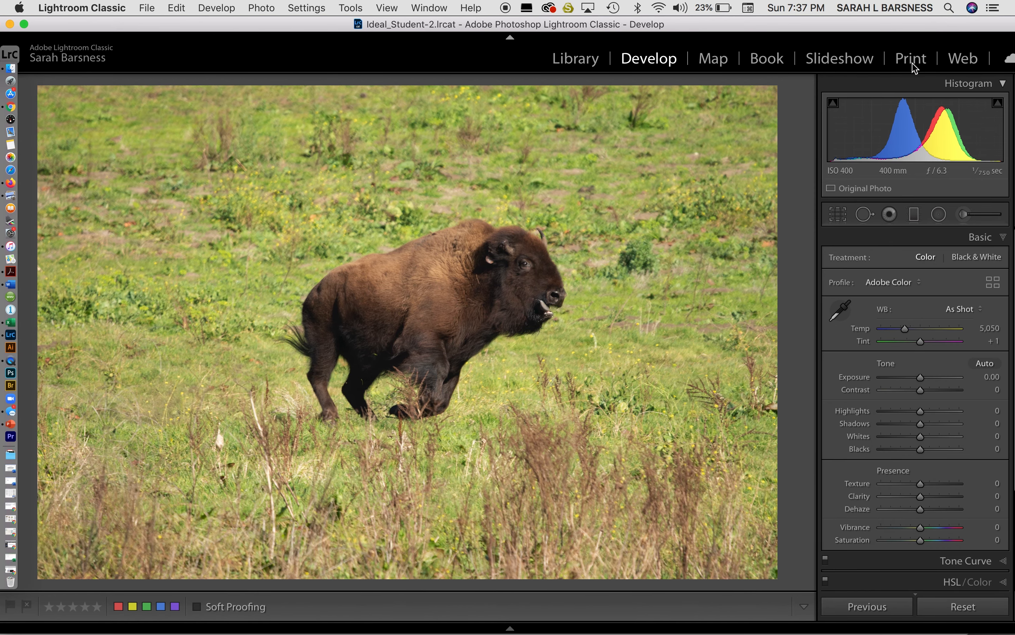
pyautogui.click(838, 214)
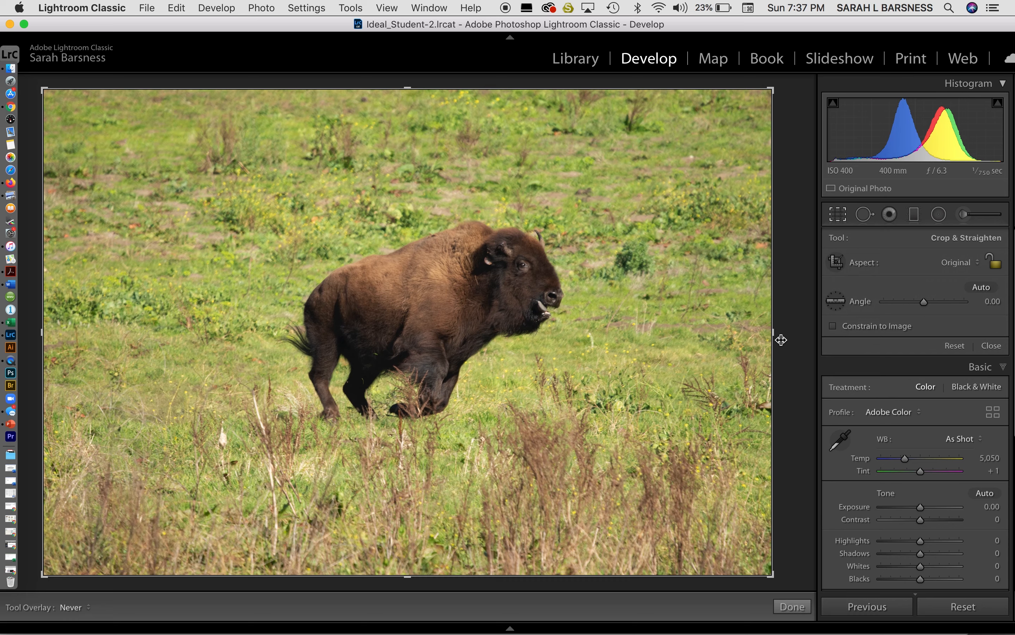
pyautogui.moveTo(774, 332); pyautogui.dragTo(748, 334)
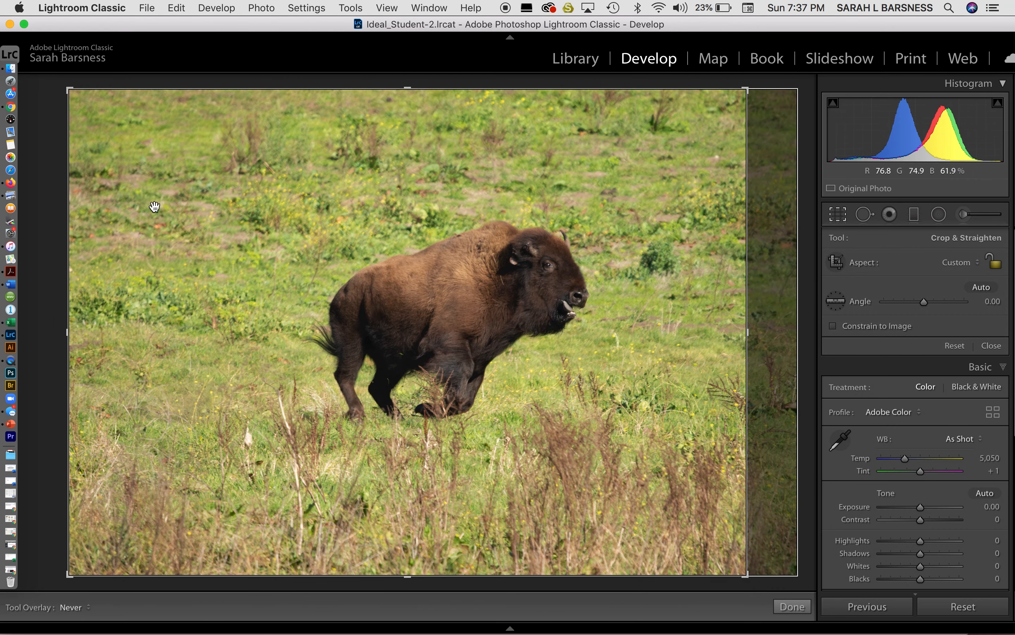
pyautogui.moveTo(68, 331); pyautogui.dragTo(160, 324)
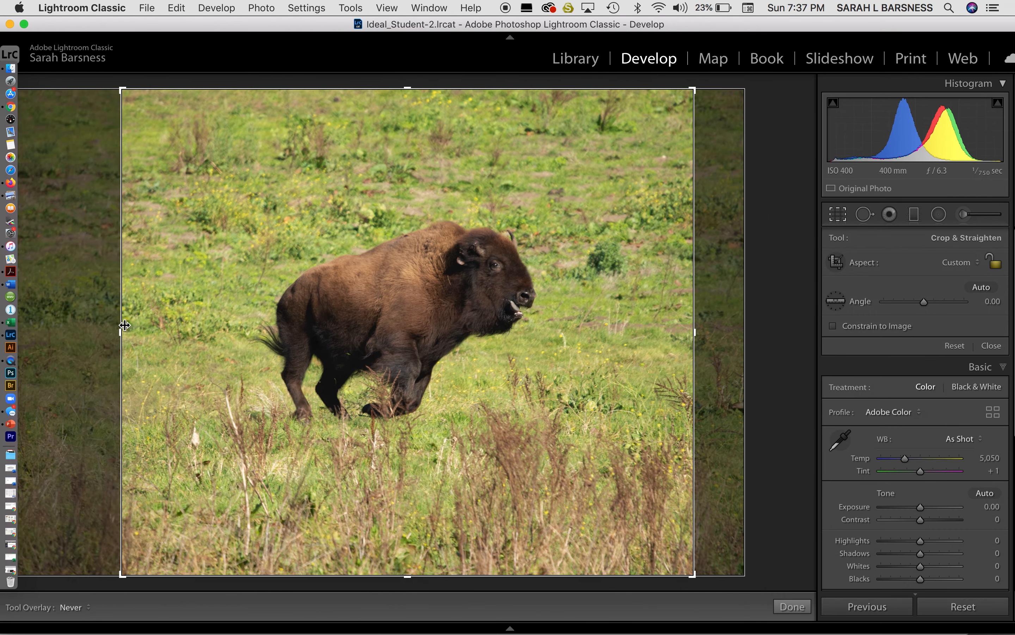
pyautogui.moveTo(406, 84); pyautogui.dragTo(407, 92)
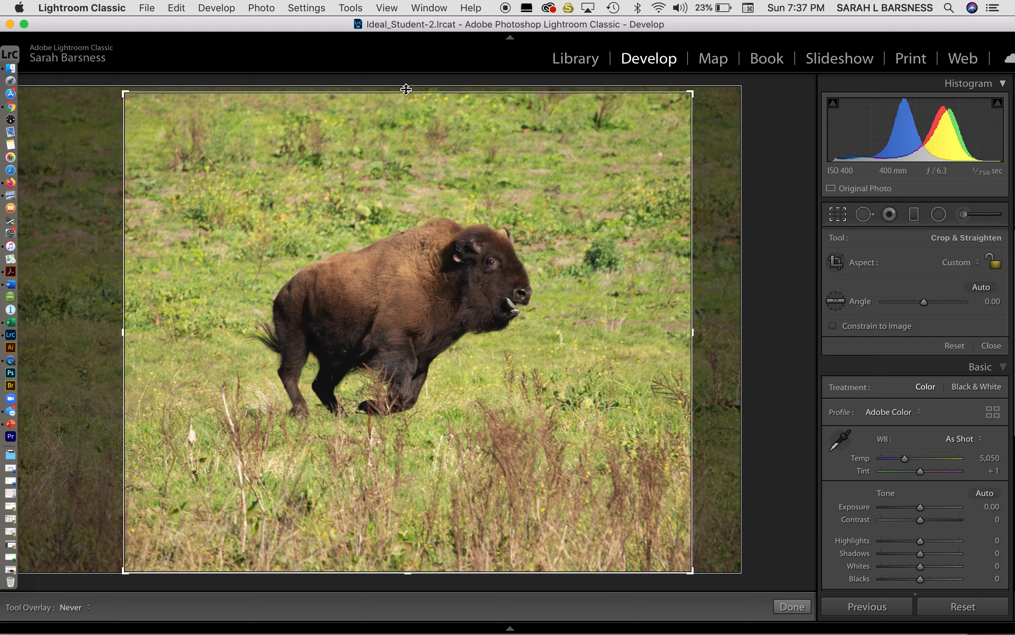
pyautogui.moveTo(413, 567); pyautogui.dragTo(408, 550)
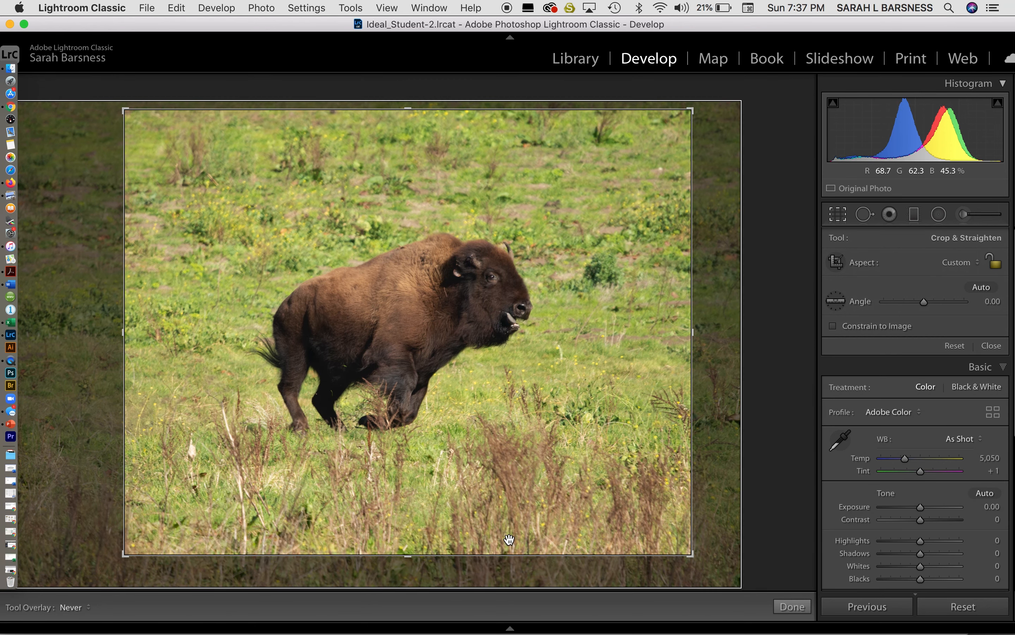
pyautogui.moveTo(511, 519); pyautogui.dragTo(515, 513)
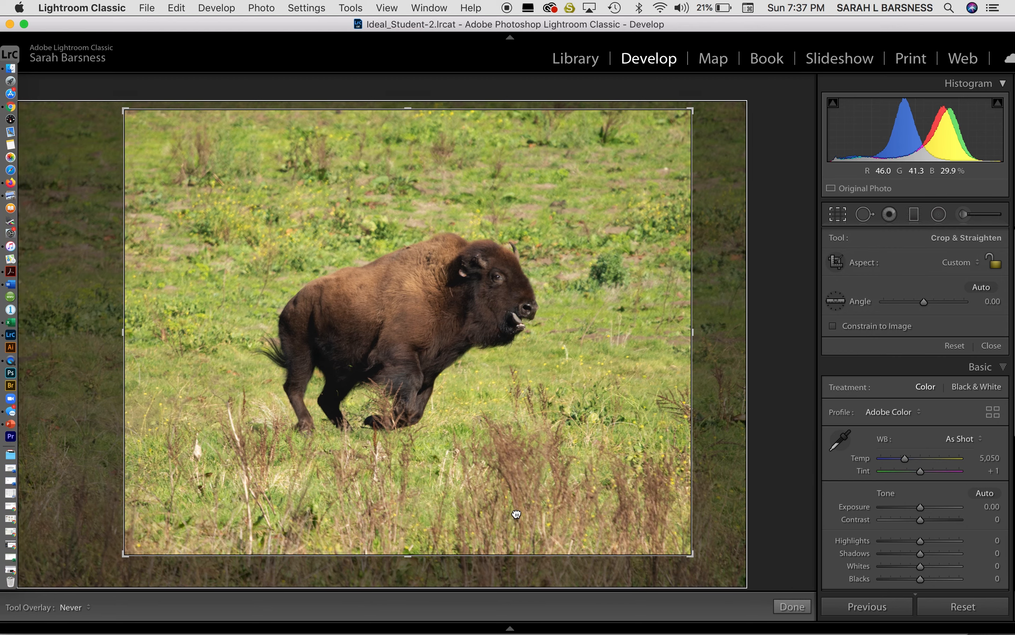
pyautogui.click(796, 609)
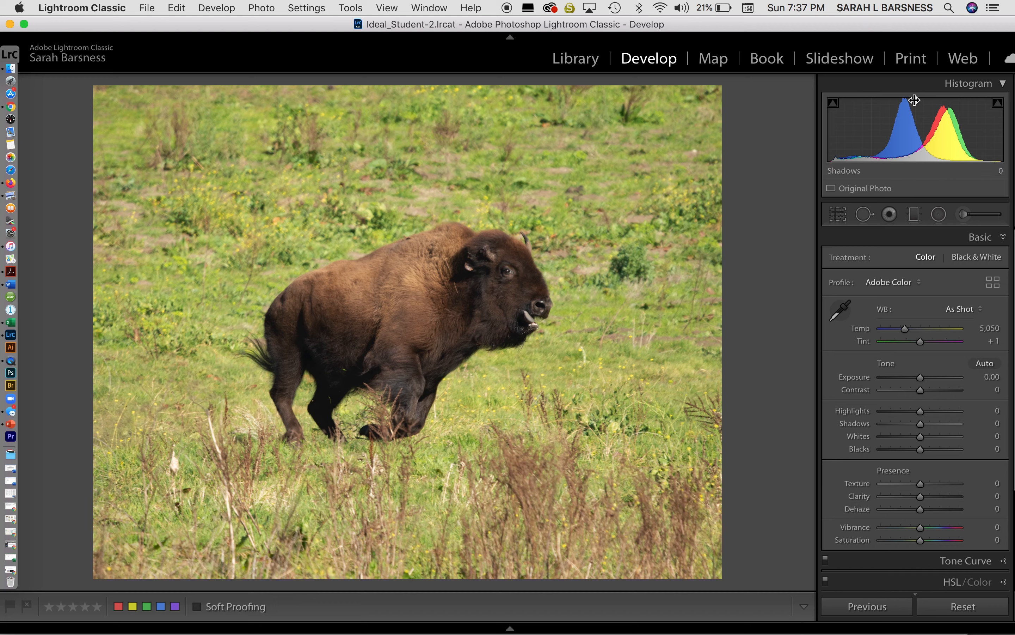
# Try a white balance sampled from the grey area at the bison's mouth, and undo it
pyautogui.moveTo(950, 33); pyautogui.dragTo(915, 34)
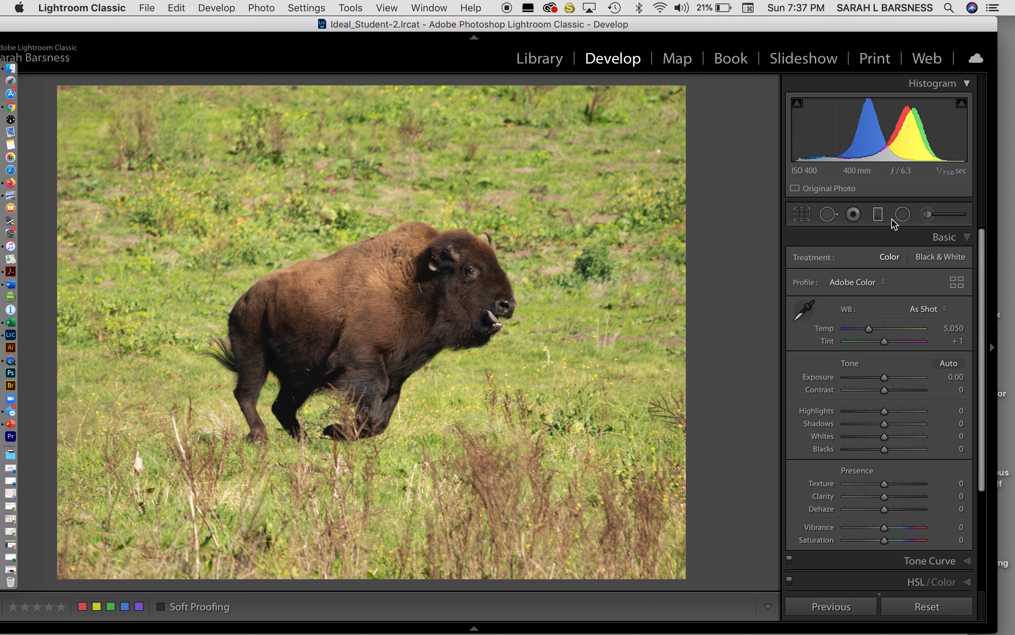
pyautogui.scroll(1, 867, 284)
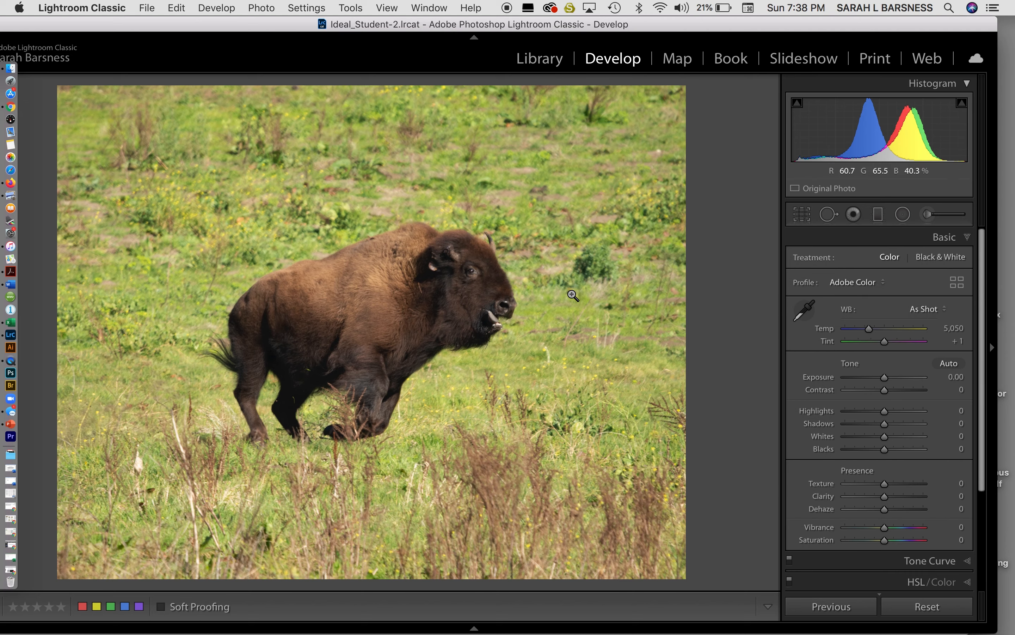
pyautogui.click(804, 311)
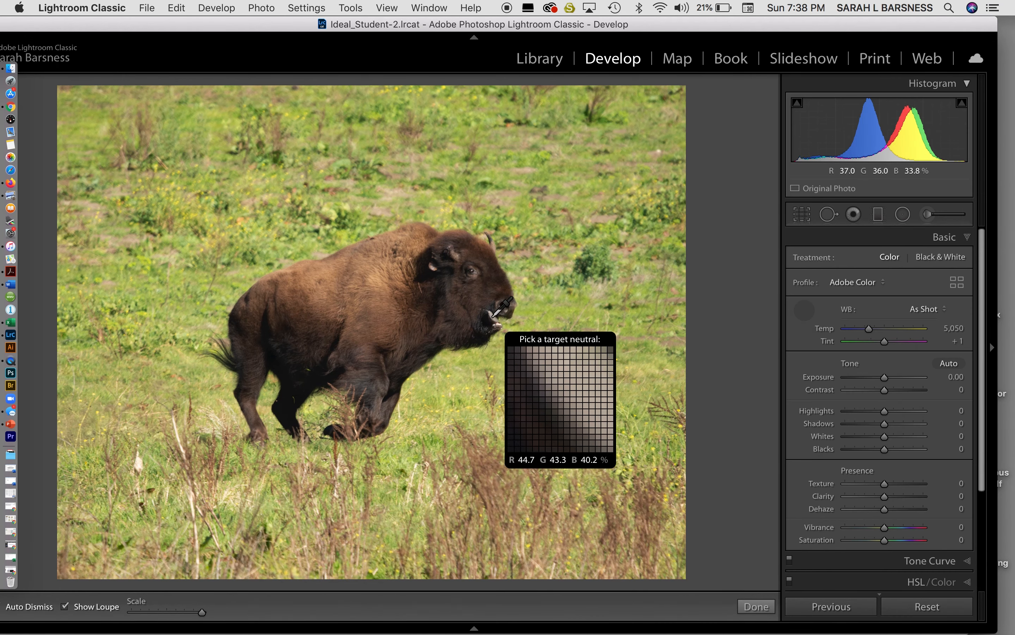
pyautogui.click(493, 318)
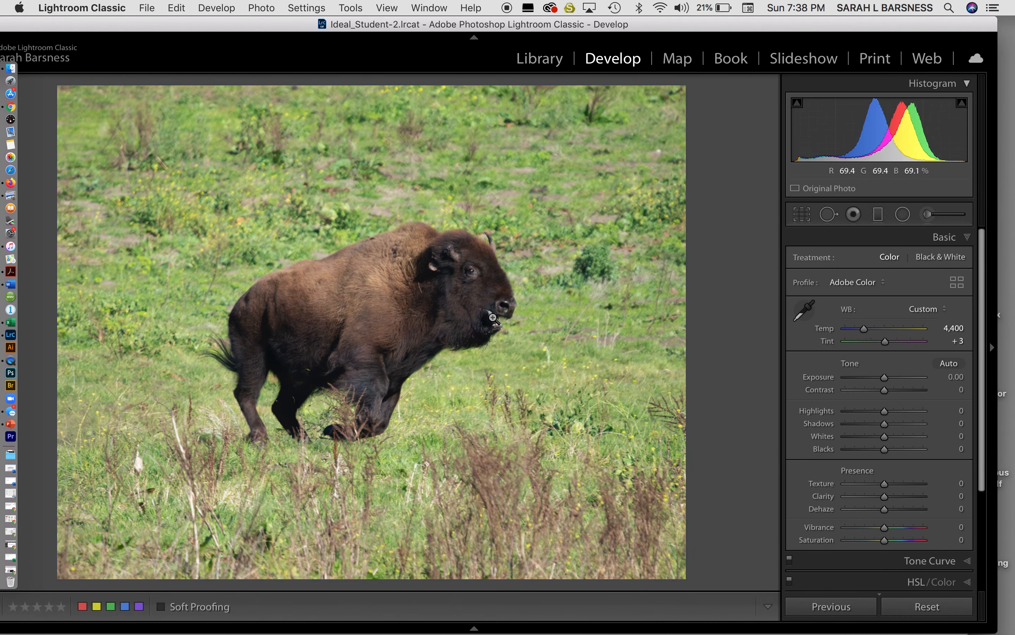
pyautogui.press('super+z')
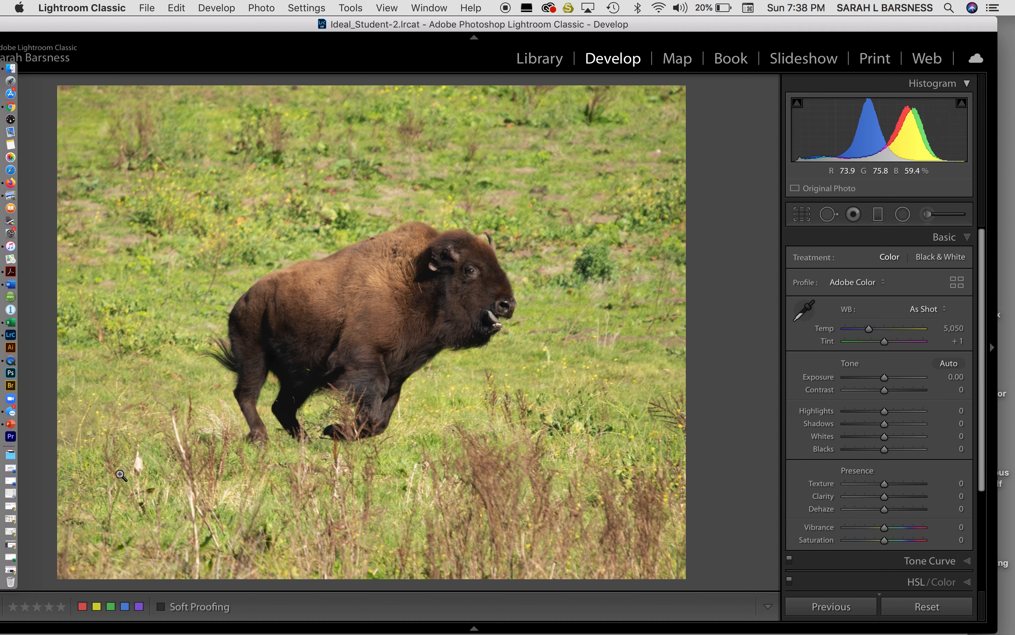
# Raise Shadows to +43 while viewing the dark fur on the bison's head up close
pyautogui.click(141, 473)
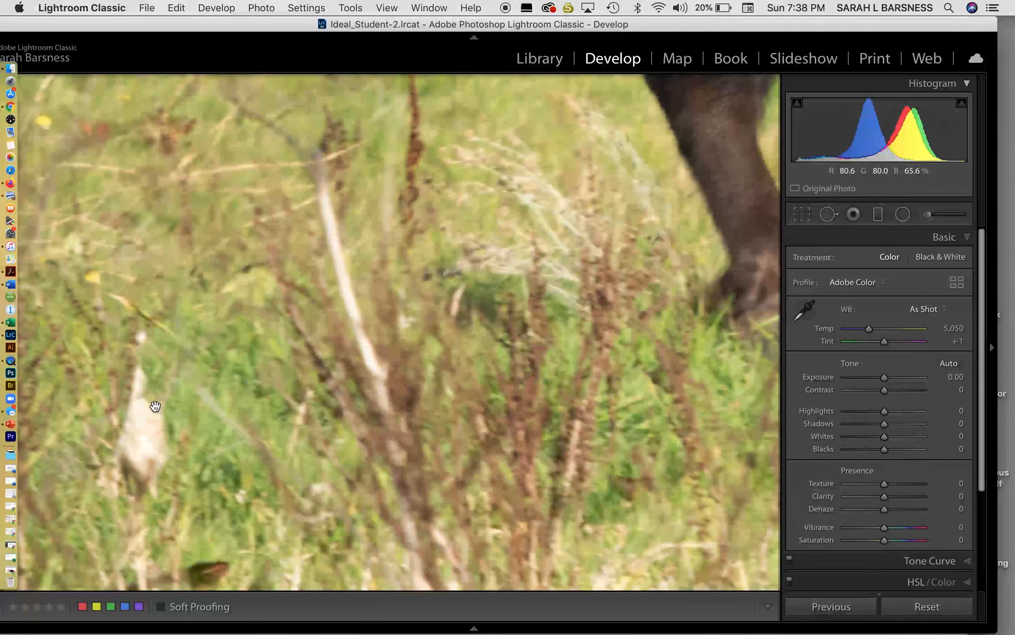
pyautogui.click(310, 442)
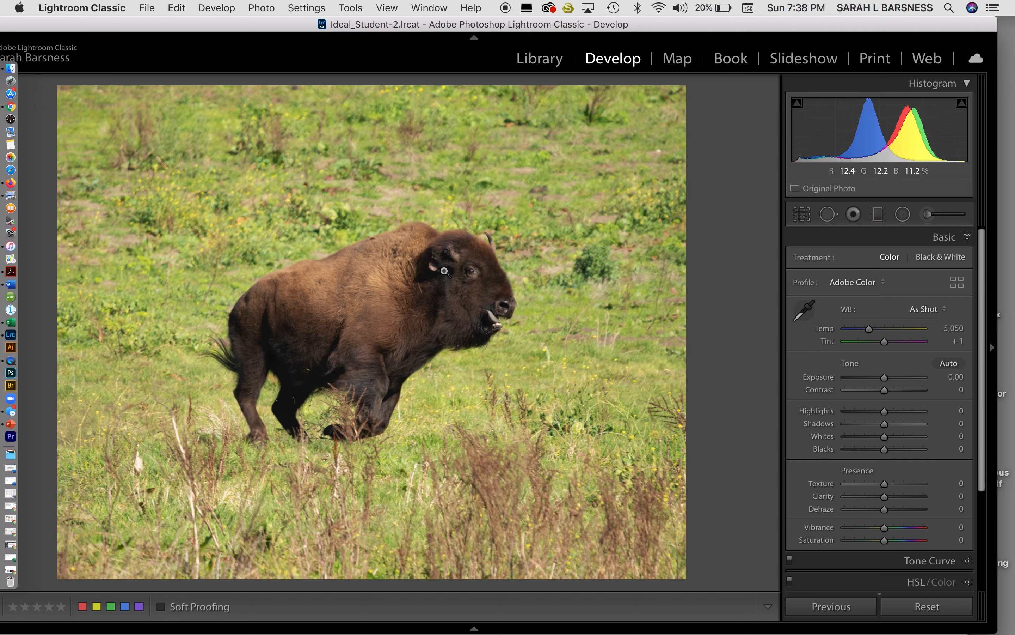
pyautogui.click(447, 275)
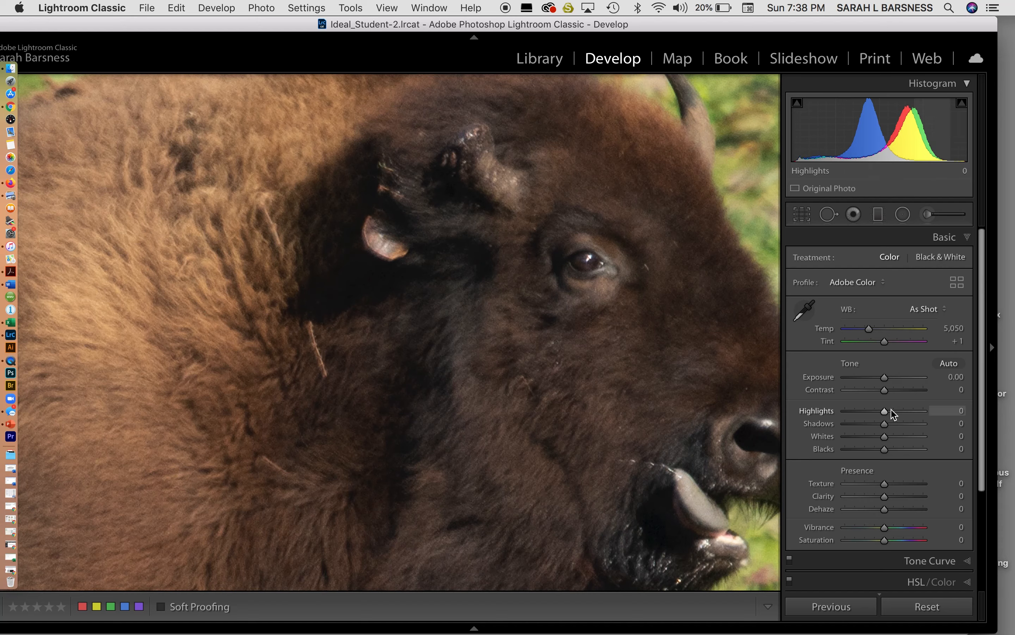
pyautogui.moveTo(883, 425); pyautogui.dragTo(900, 427)
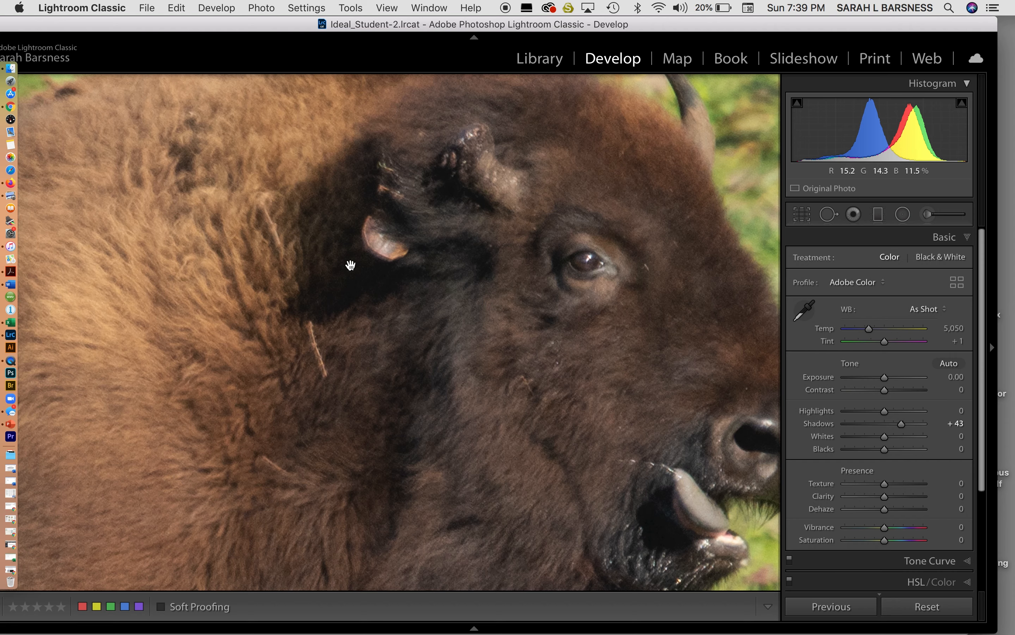
# Inspect the bison's dark underside and legs, reset Shadows, and set it to +46
pyautogui.moveTo(369, 371); pyautogui.dragTo(637, 186)
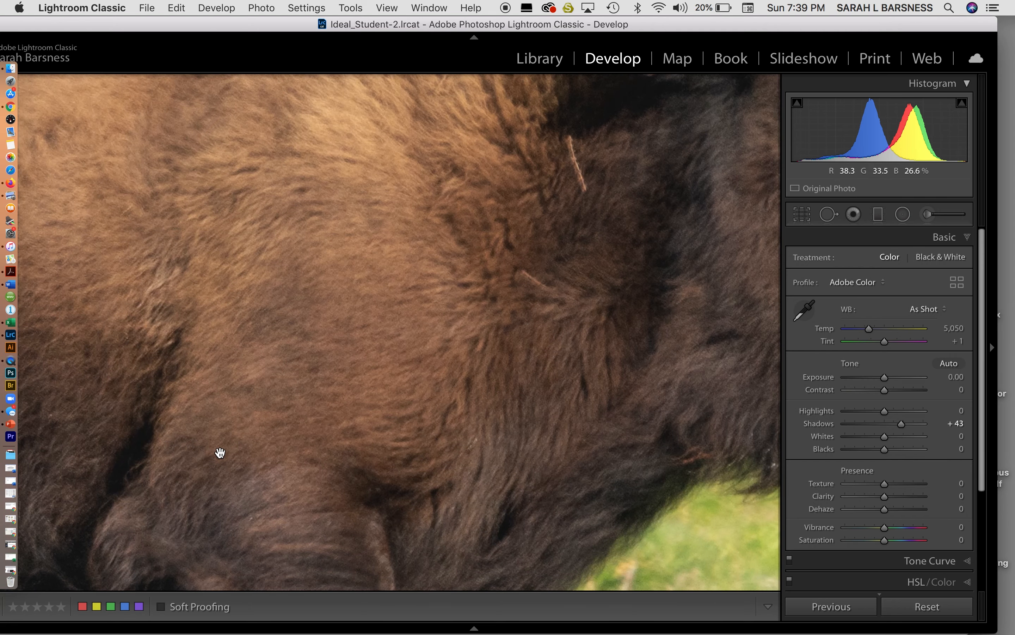
pyautogui.moveTo(220, 454); pyautogui.dragTo(563, 278)
pyautogui.moveTo(367, 304); pyautogui.dragTo(535, 218)
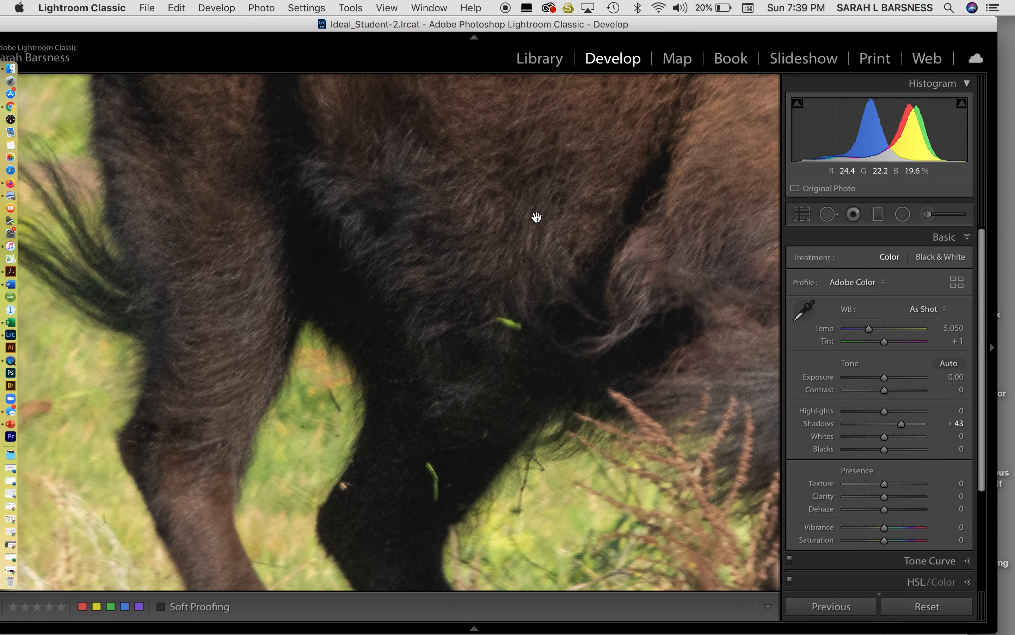
pyautogui.doubleClick(902, 427)
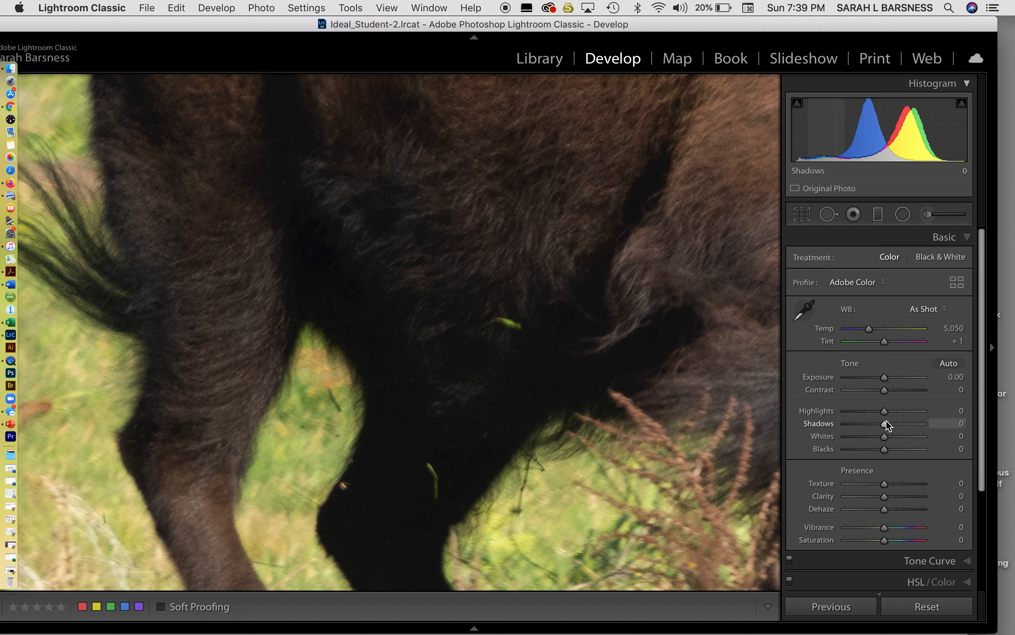
pyautogui.moveTo(885, 426); pyautogui.dragTo(902, 427)
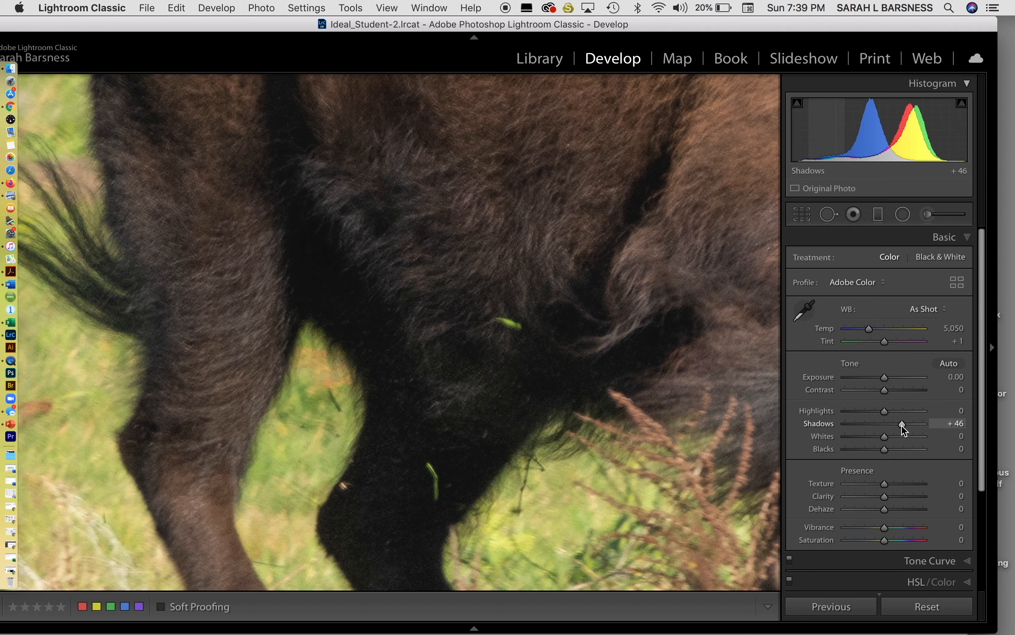
# View the whole bison photo, try a Whites increase and reset it, and set Whites to +21
pyautogui.click(619, 394)
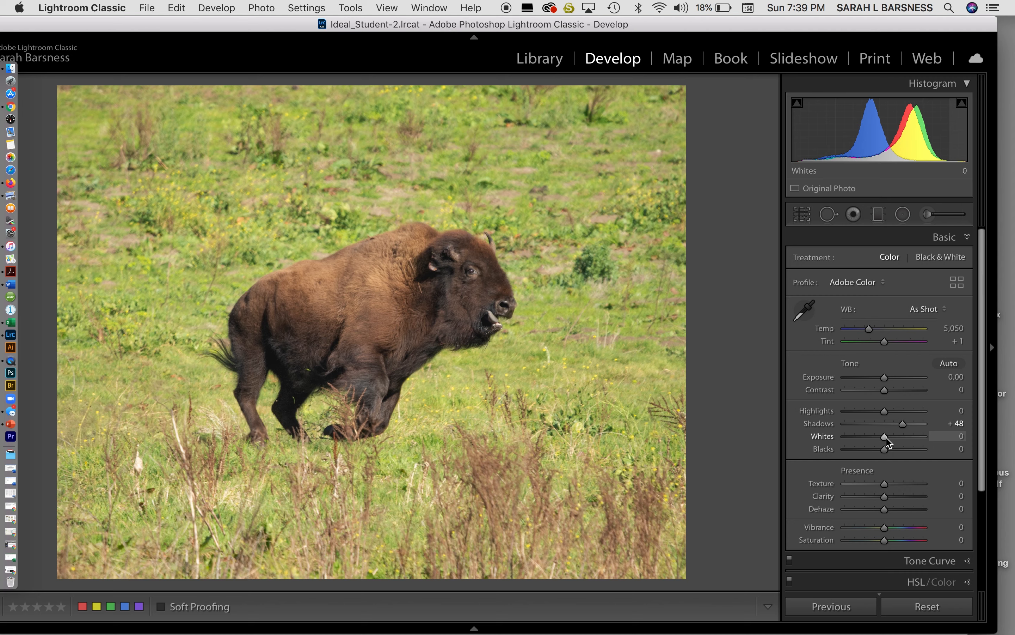
pyautogui.moveTo(887, 436); pyautogui.dragTo(894, 437)
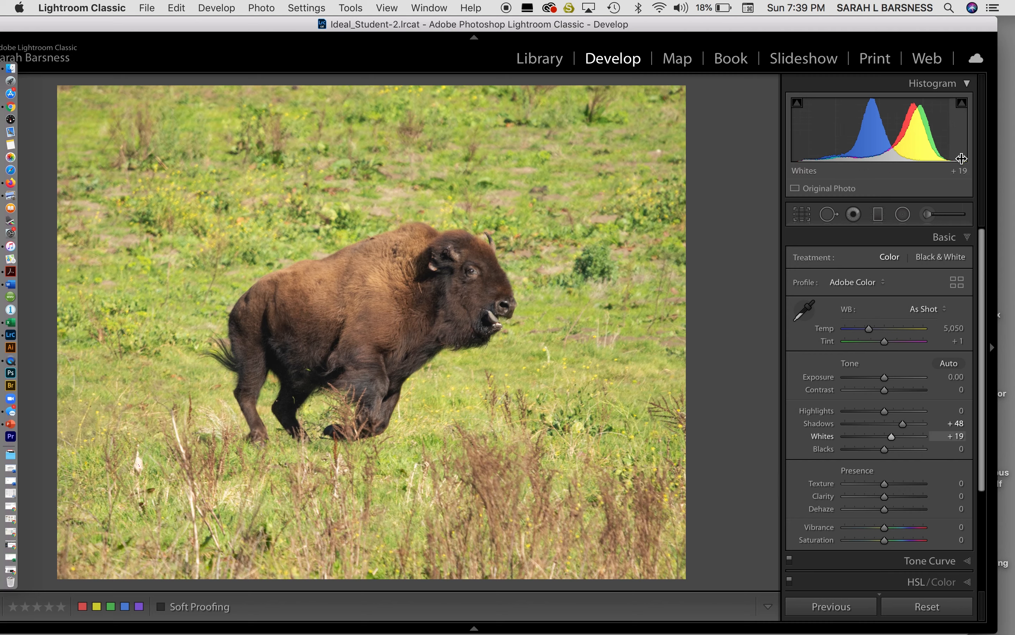
pyautogui.doubleClick(894, 439)
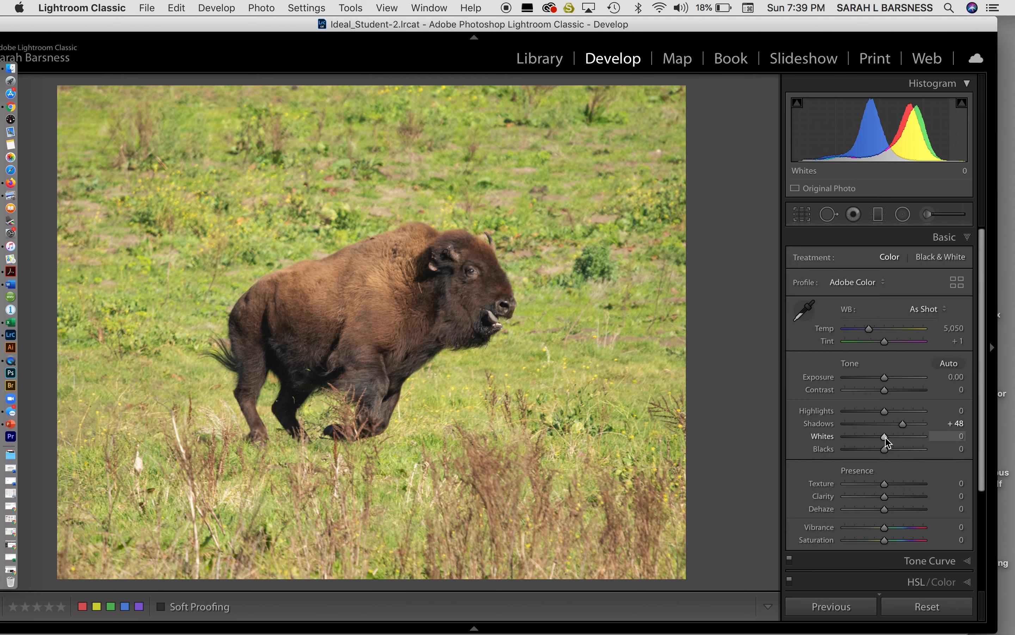
pyautogui.moveTo(886, 440); pyautogui.dragTo(895, 442)
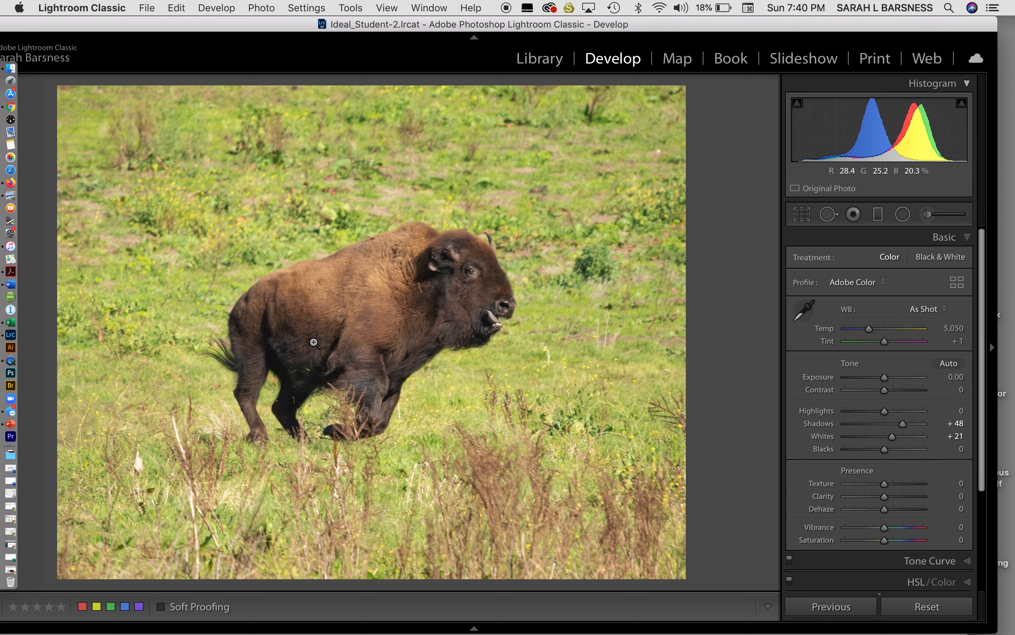
# Raise Texture to +25 while viewing the fur on the bison's head and neck up close
pyautogui.click(470, 320)
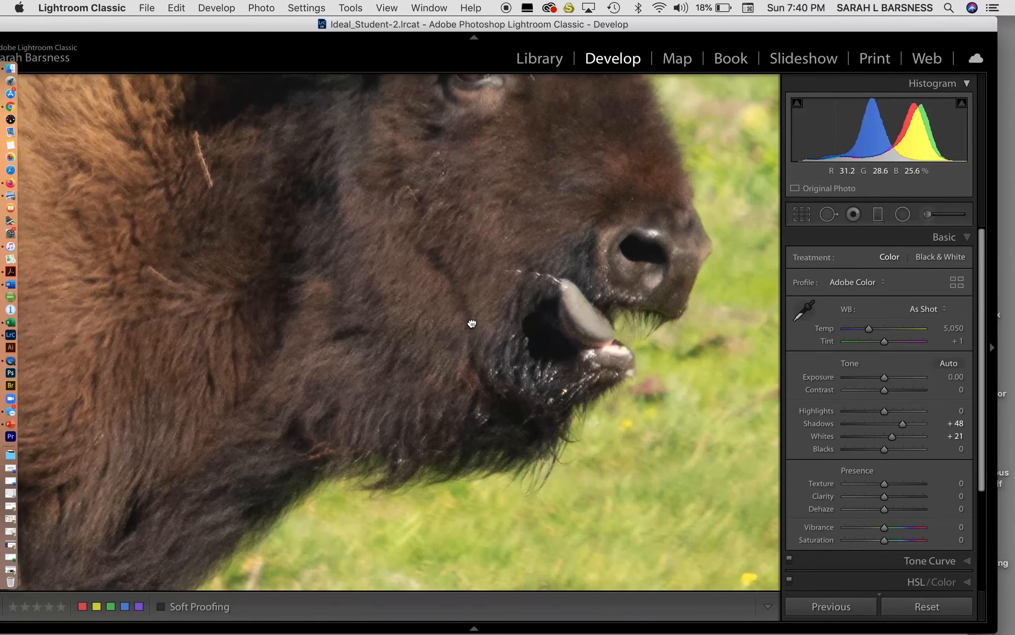
pyautogui.moveTo(472, 323); pyautogui.dragTo(477, 280)
pyautogui.moveTo(198, 268); pyautogui.dragTo(277, 266)
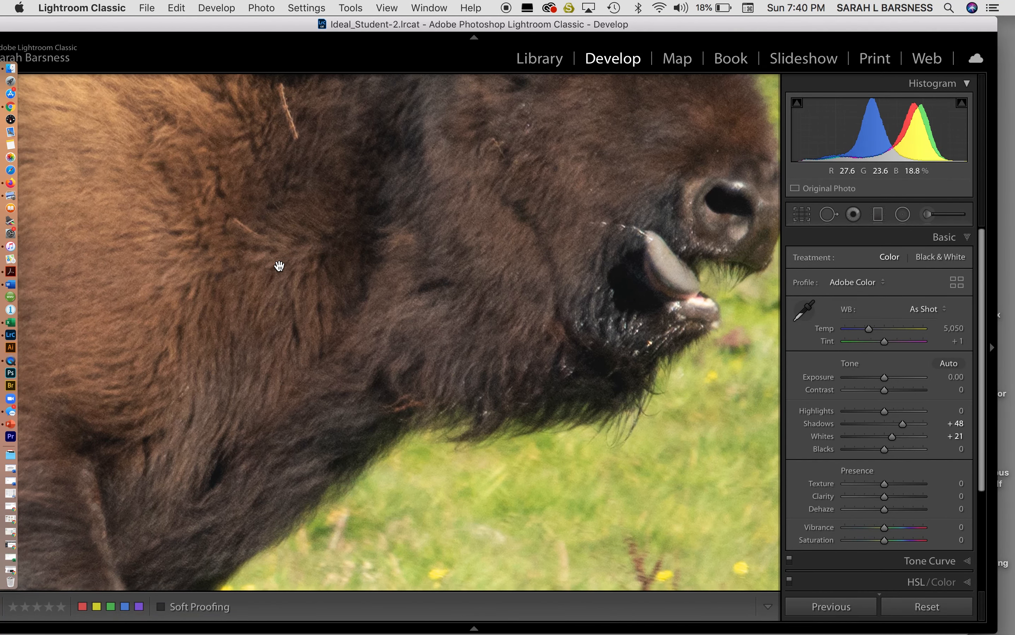
pyautogui.moveTo(884, 484); pyautogui.dragTo(895, 485)
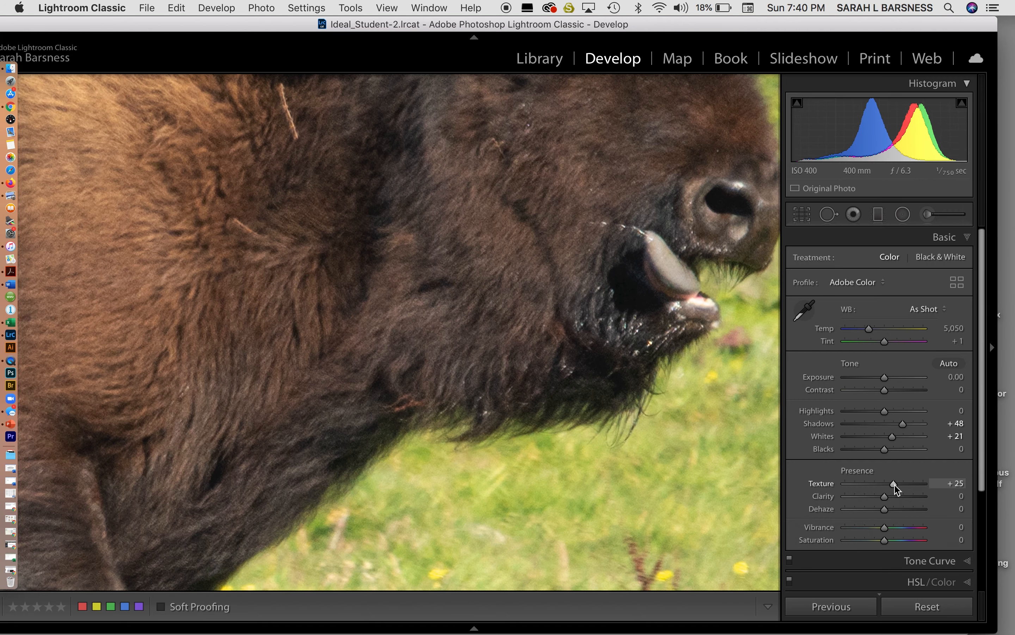
# Inspect the fur on the bison's shoulder, legs and face up close, and set Clarity to +24
pyautogui.moveTo(312, 305); pyautogui.dragTo(536, 217)
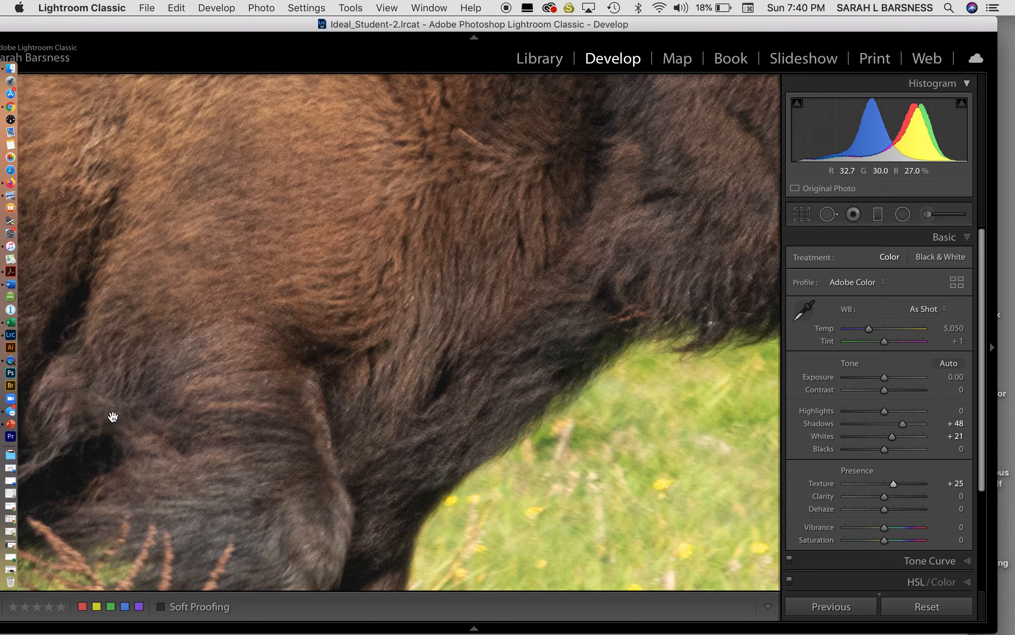
pyautogui.moveTo(113, 416); pyautogui.dragTo(406, 346)
pyautogui.moveTo(553, 263); pyautogui.dragTo(354, 377)
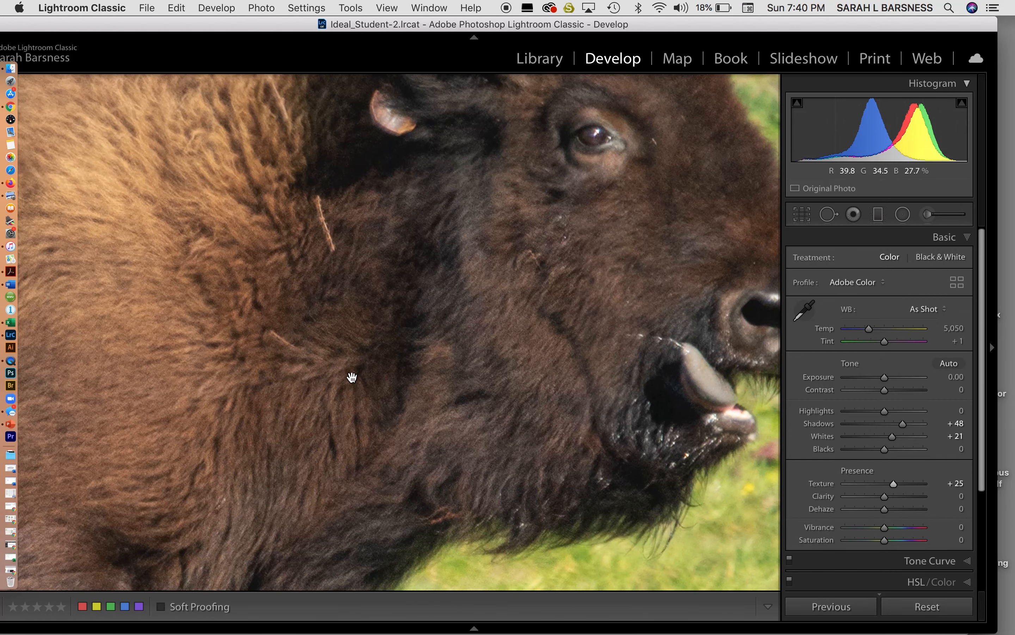
pyautogui.moveTo(636, 216); pyautogui.dragTo(632, 280)
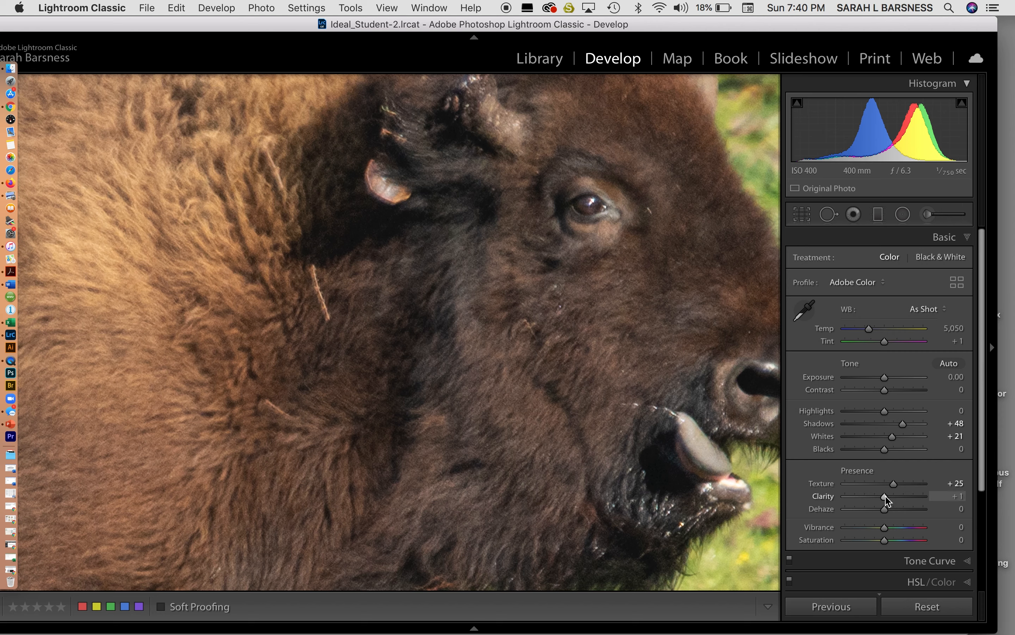
pyautogui.moveTo(886, 499)
pyautogui.mouseDown()
pyautogui.moveTo(977, 507)
pyautogui.moveTo(885, 501)
pyautogui.moveTo(895, 504)
pyautogui.mouseUp()
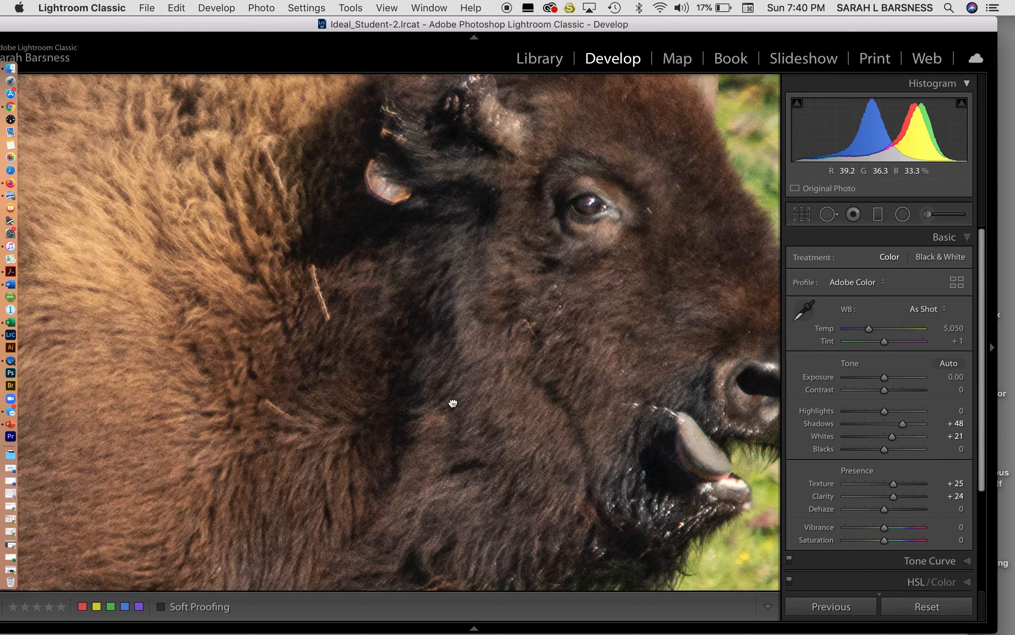
pyautogui.click(453, 403)
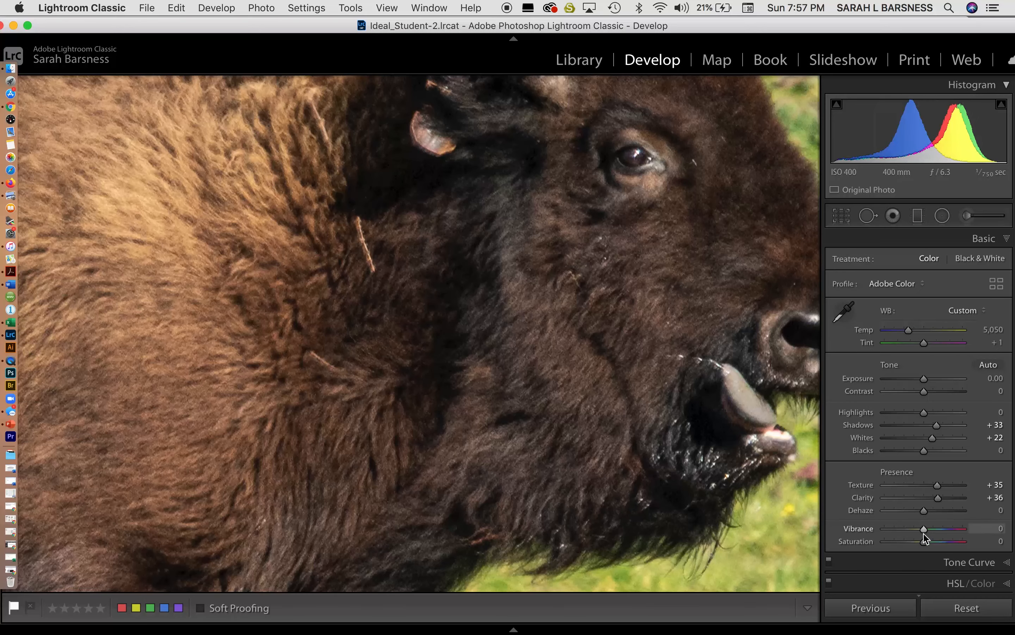
# Reduce the grass colour's HSL saturation for the whole photo, with Yellow at -17 and Green at -26
pyautogui.click(625, 425)
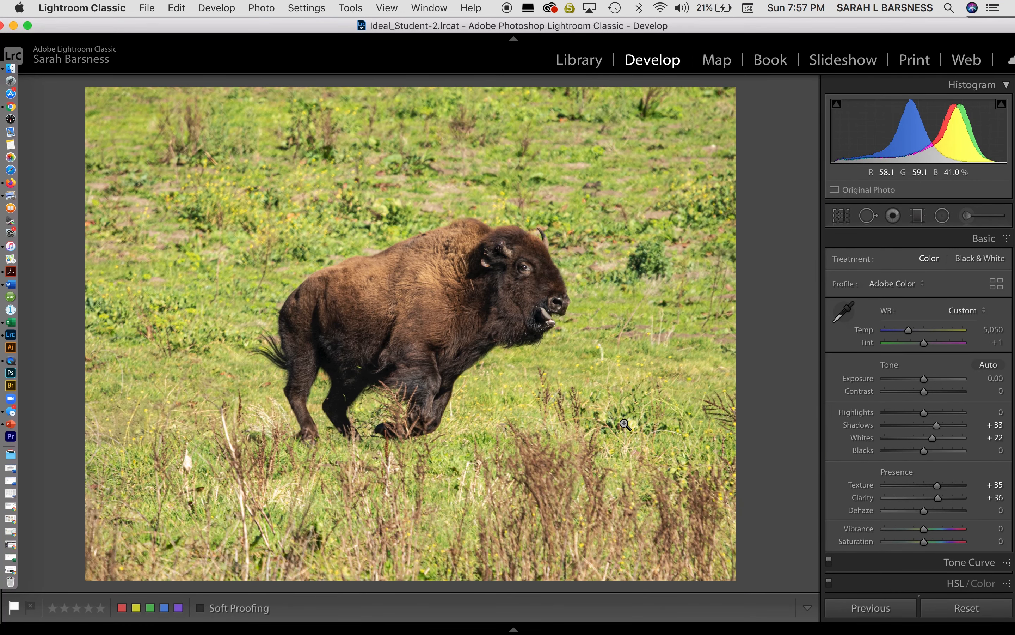
pyautogui.scroll(-5, 881, 521)
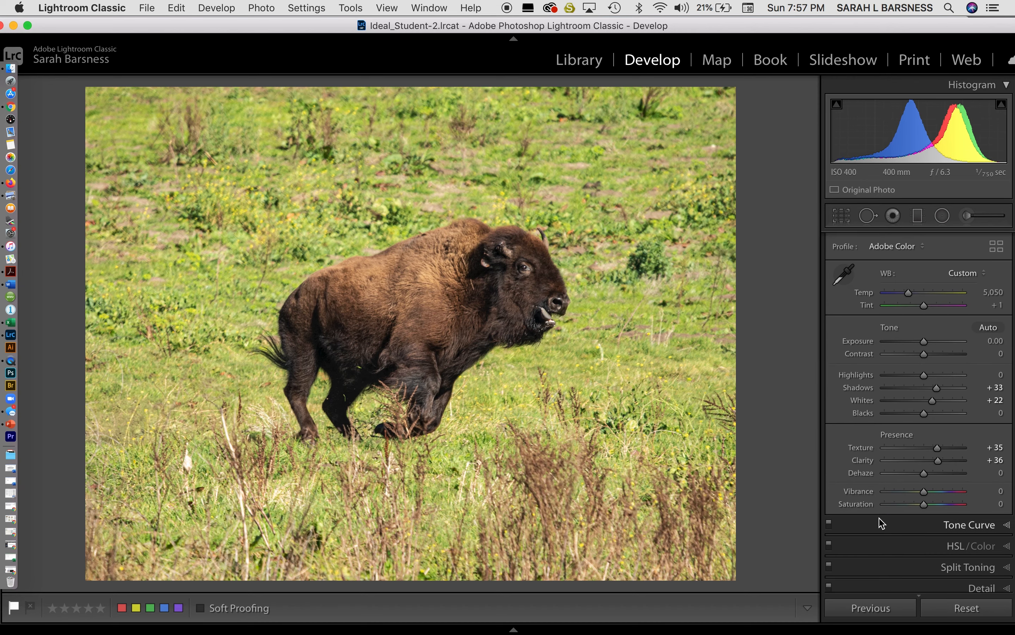
pyautogui.scroll(-1, 881, 523)
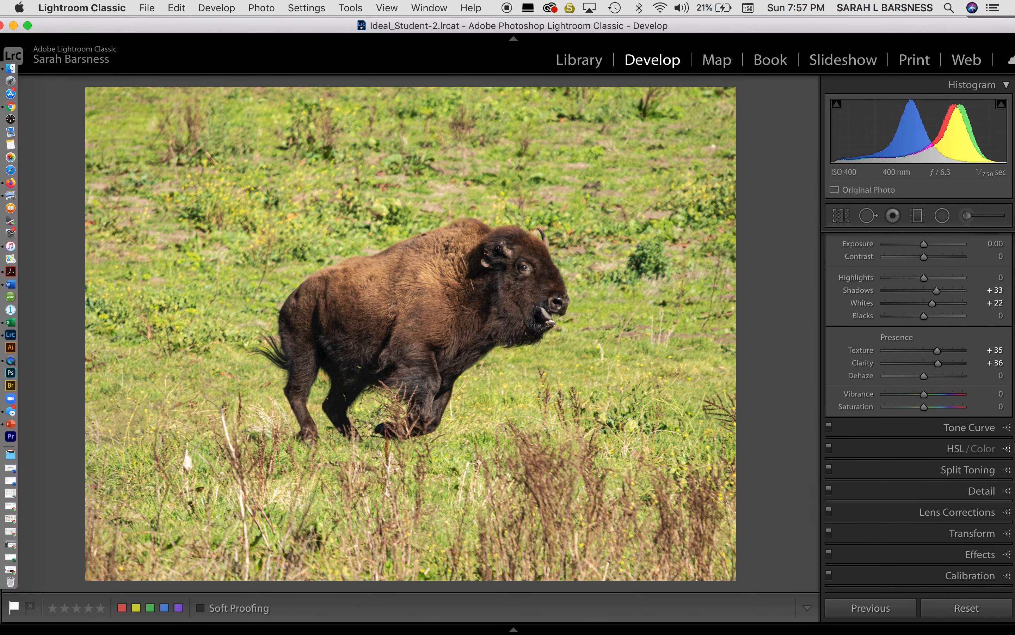
pyautogui.click(1007, 448)
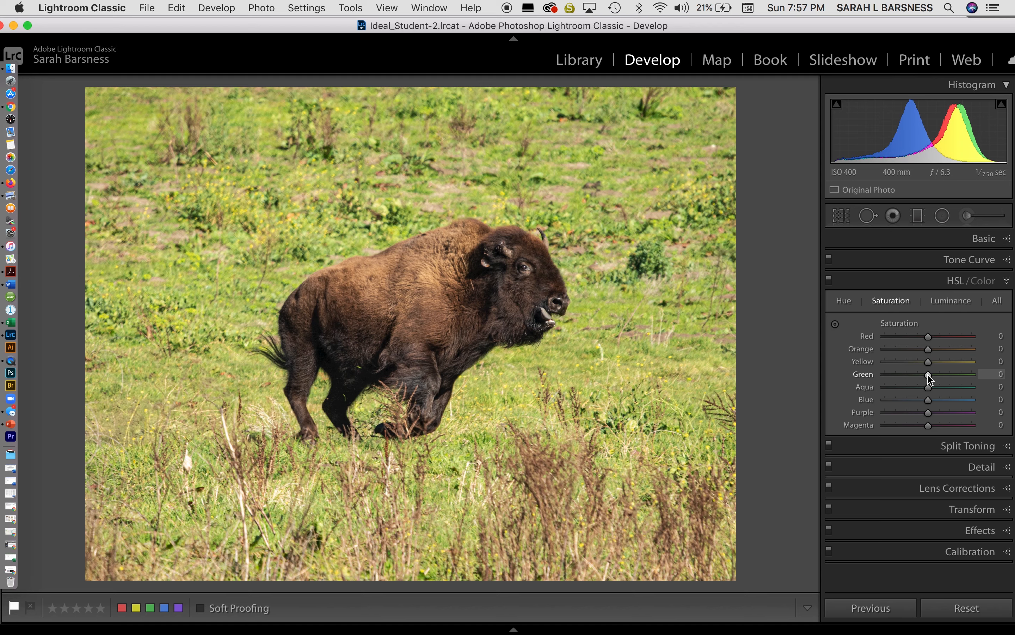
pyautogui.moveTo(928, 375)
pyautogui.mouseDown()
pyautogui.moveTo(909, 376)
pyautogui.moveTo(919, 362)
pyautogui.moveTo(916, 375)
pyautogui.mouseUp()
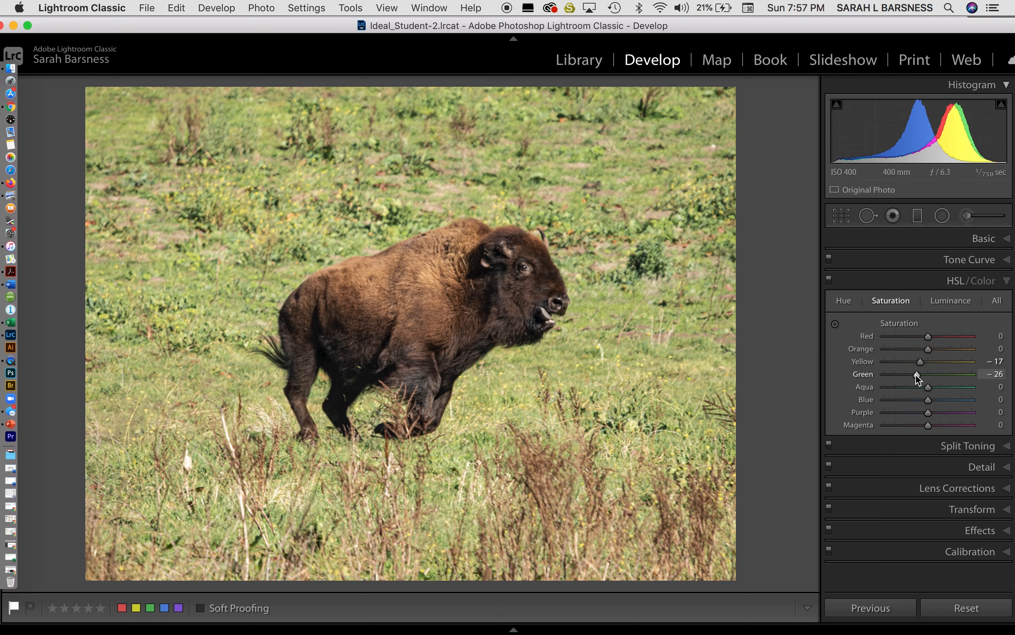
# Lower HSL luminance to -27 for Yellow and -28 for Green, and compare the photo with the HSL adjustments off and on
pyautogui.click(954, 301)
pyautogui.moveTo(930, 377)
pyautogui.mouseDown()
pyautogui.moveTo(920, 377)
pyautogui.moveTo(921, 363)
pyautogui.moveTo(918, 380)
pyautogui.mouseUp()
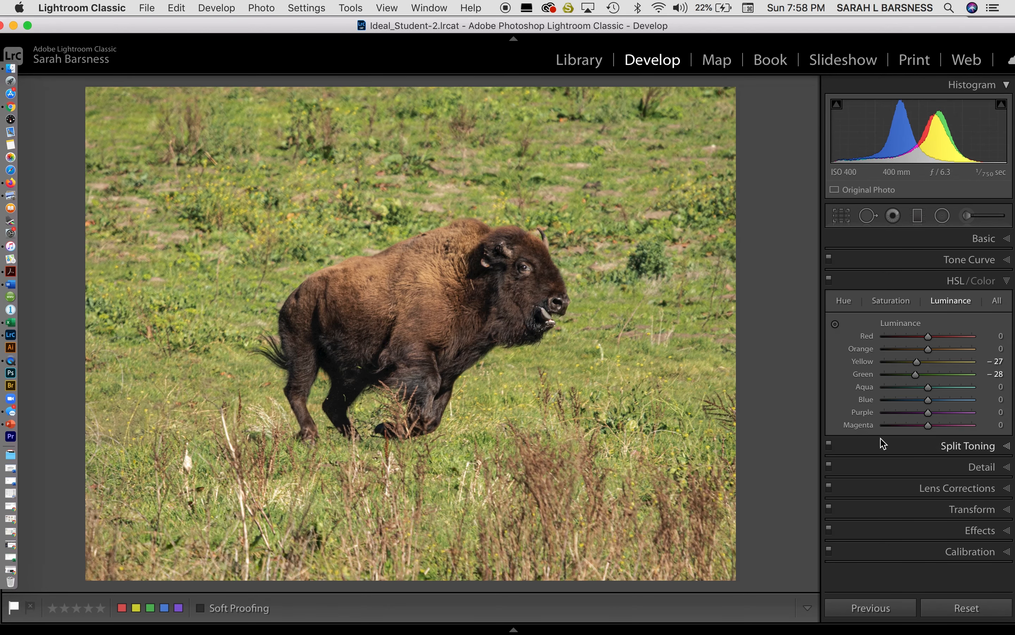
pyautogui.click(830, 279)
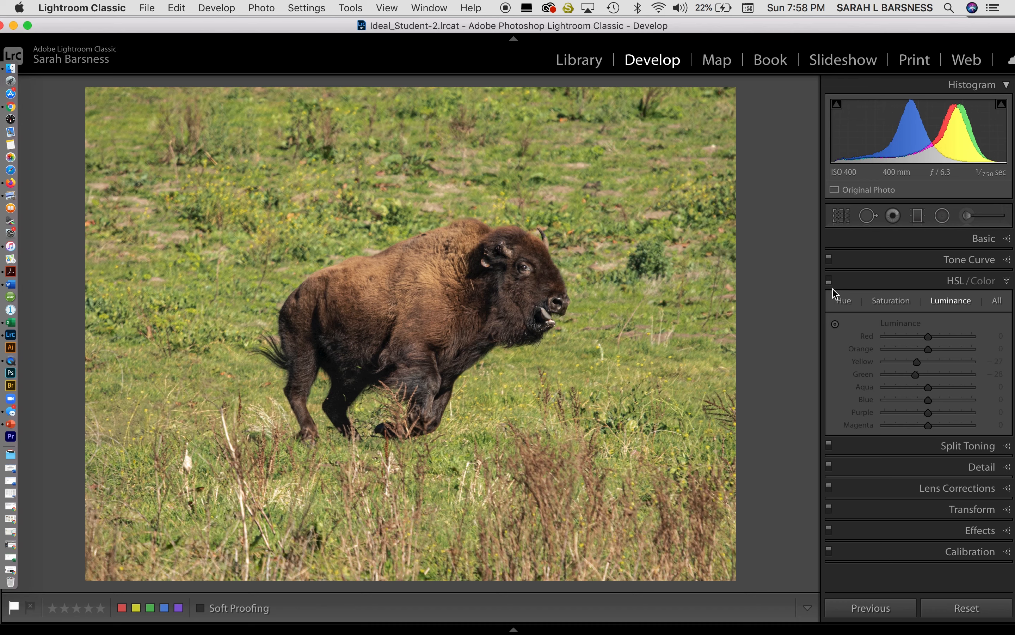
pyautogui.click(830, 280)
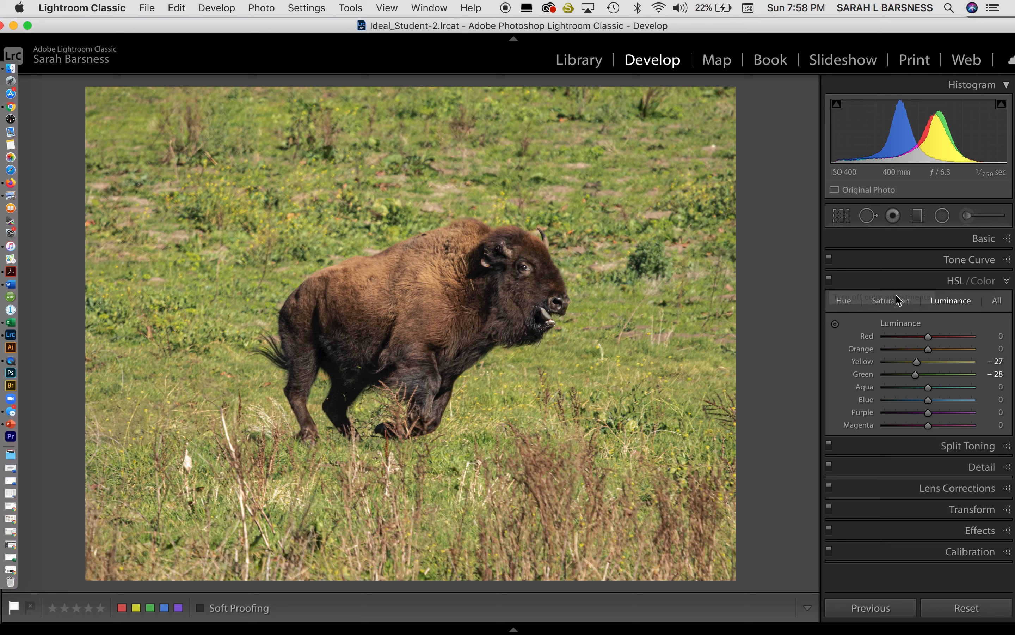
# Reduce the Yellow saturation further, trying -39 and settling on -33
pyautogui.click(894, 300)
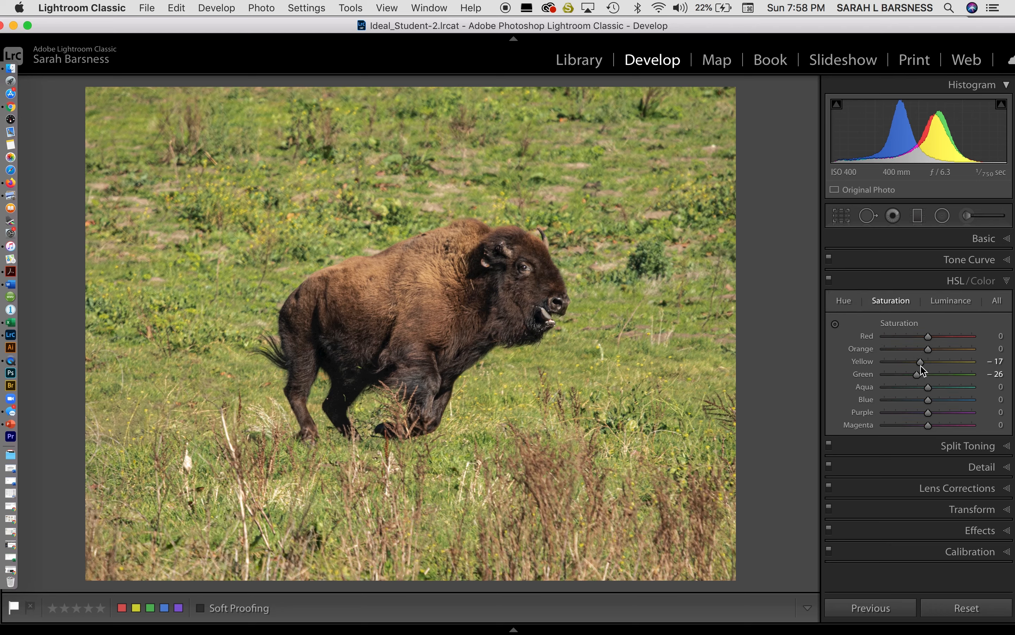
pyautogui.moveTo(919, 362); pyautogui.dragTo(909, 364)
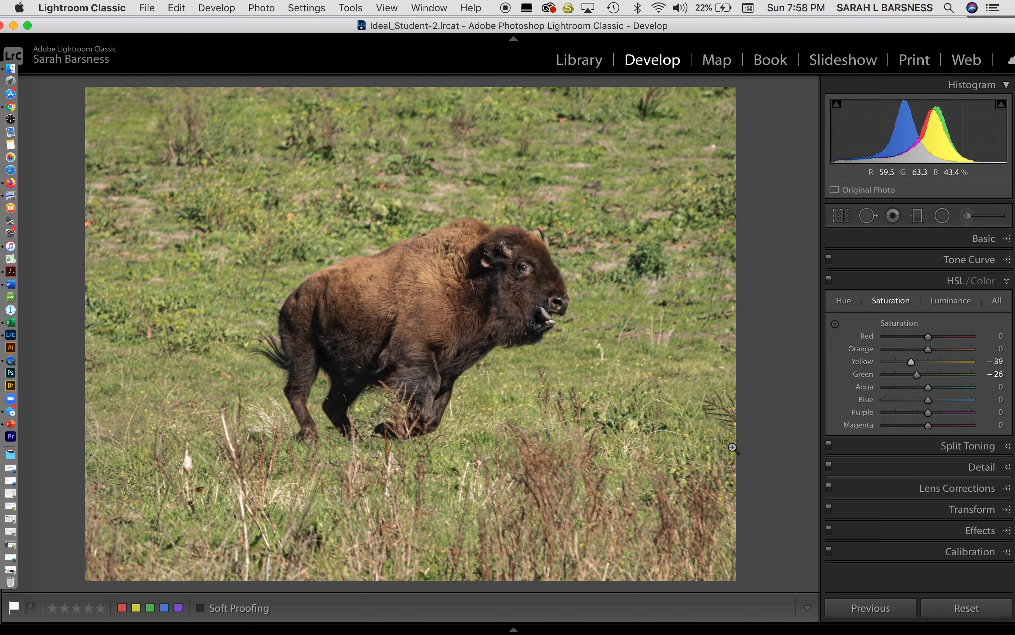
pyautogui.moveTo(911, 361); pyautogui.dragTo(914, 362)
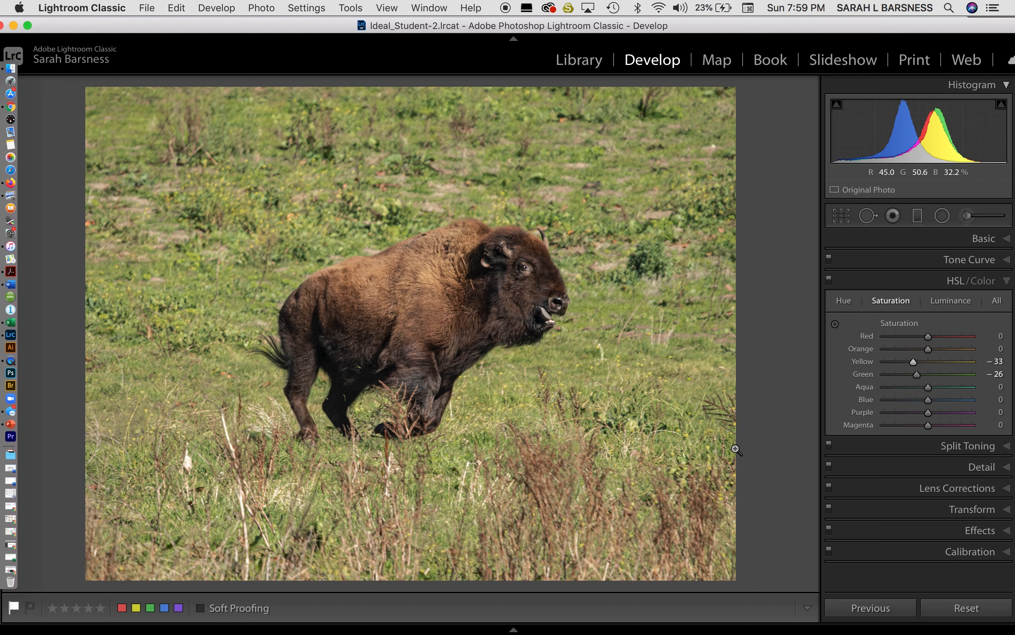
# Turn off Visualize Spots for the Spot Removal tool and close the tool
pyautogui.click(869, 216)
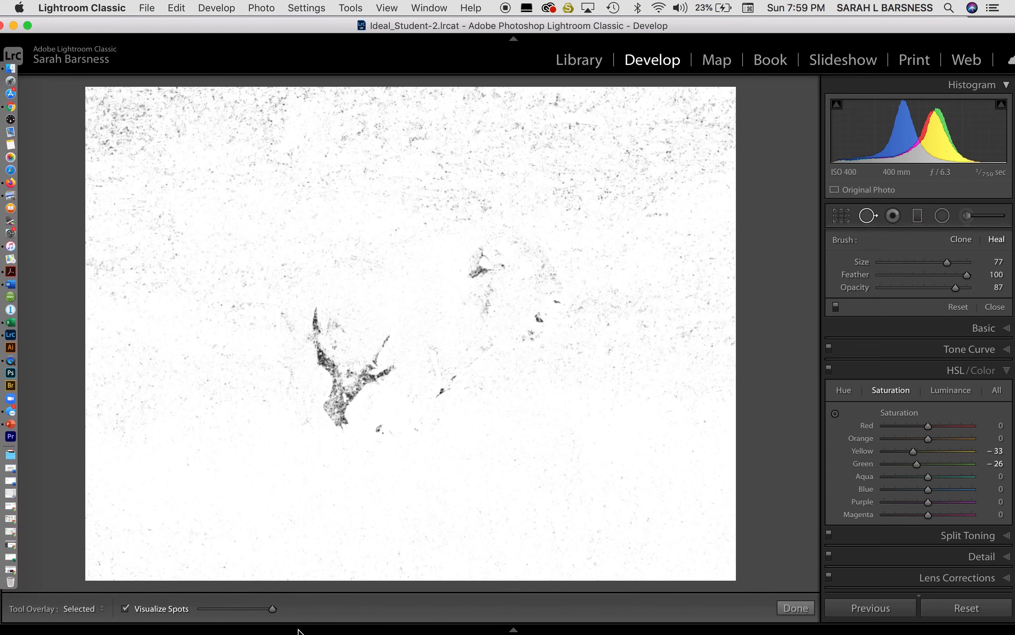
pyautogui.click(127, 611)
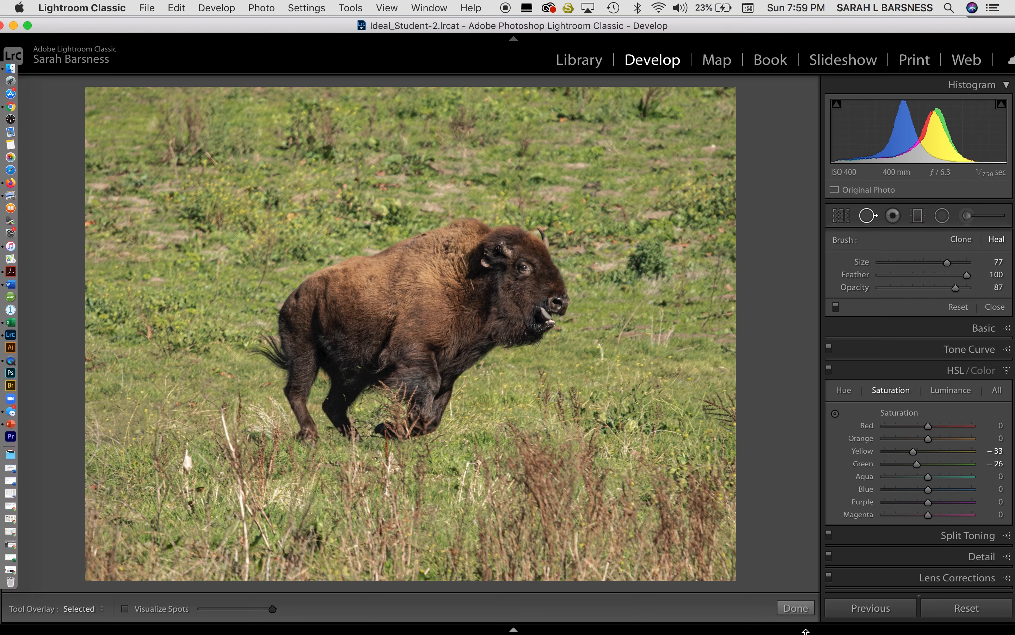
pyautogui.click(802, 614)
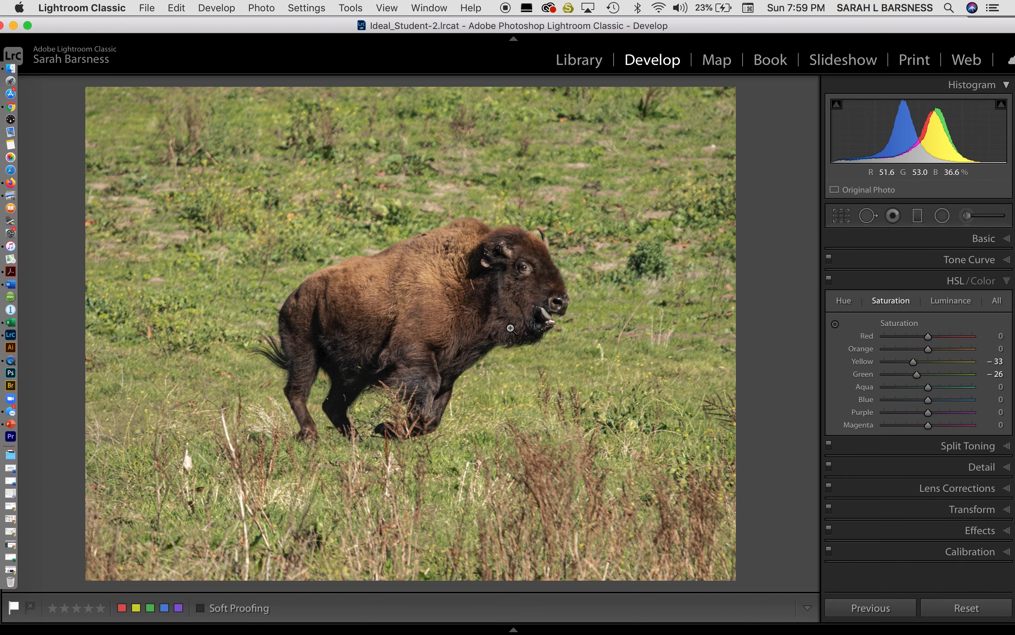
# Start Spot Removal on a close view of the bison's head, with the Heal brush at Size 49, Feather 56 and Opacity 90
pyautogui.click(489, 278)
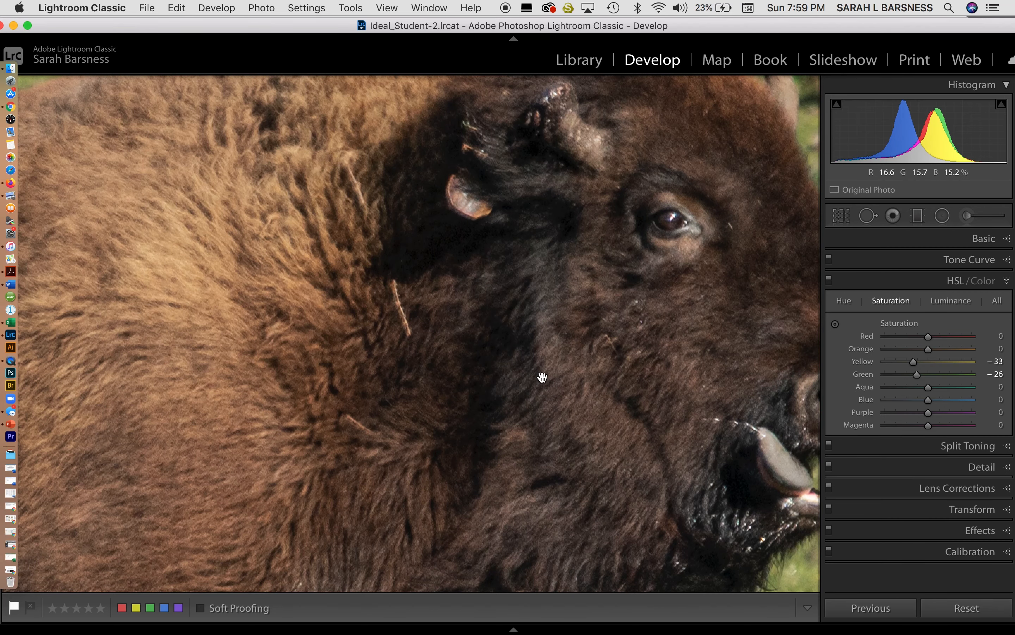
pyautogui.moveTo(539, 379); pyautogui.dragTo(483, 335)
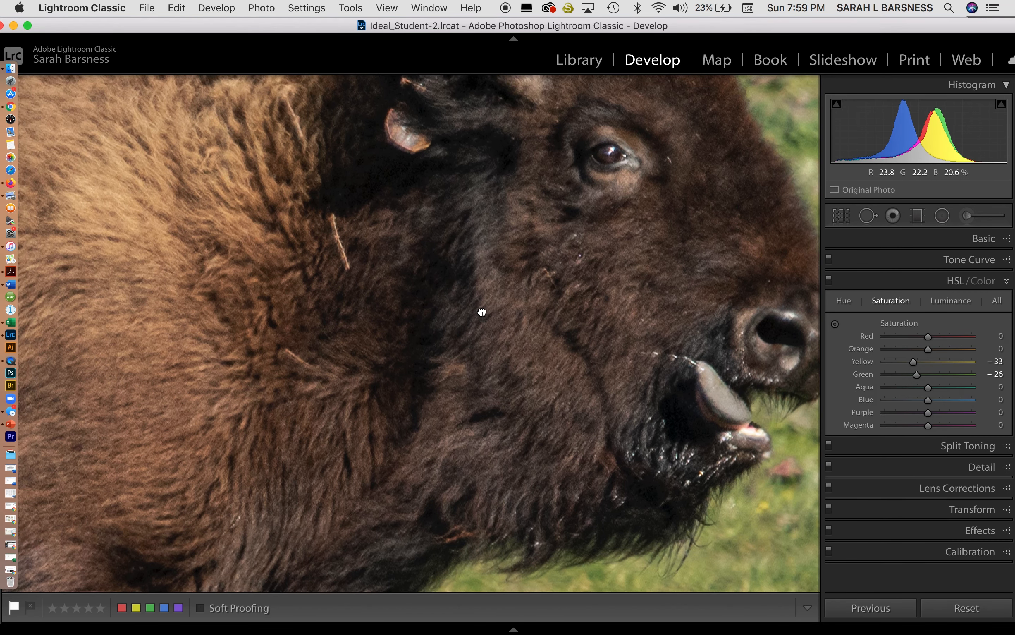
pyautogui.click(868, 216)
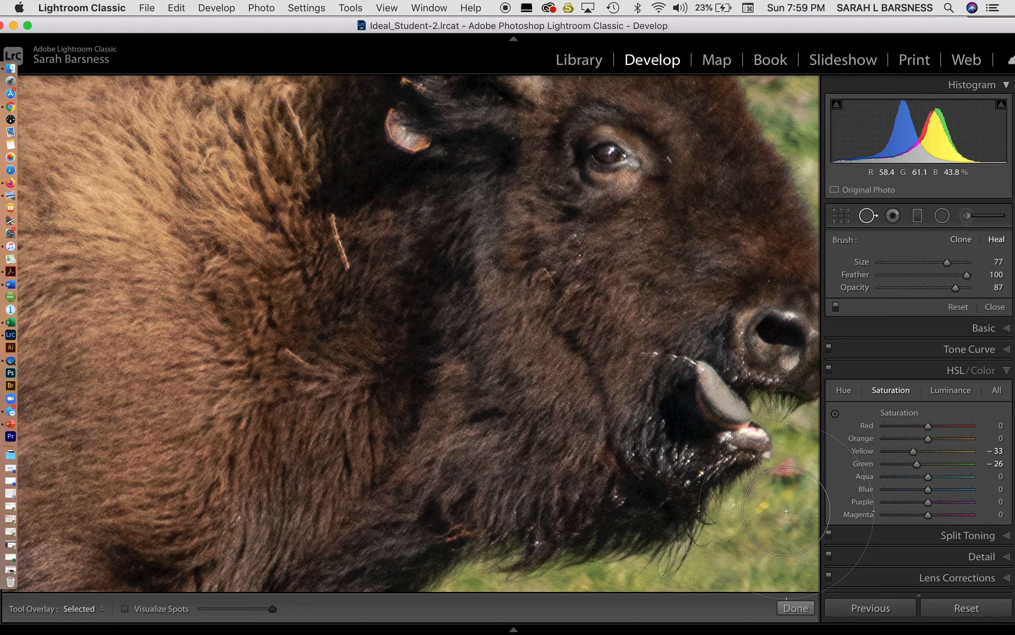
pyautogui.scroll(-3, 787, 511)
pyautogui.scroll(-2, 787, 511)
pyautogui.scroll(2, 786, 511)
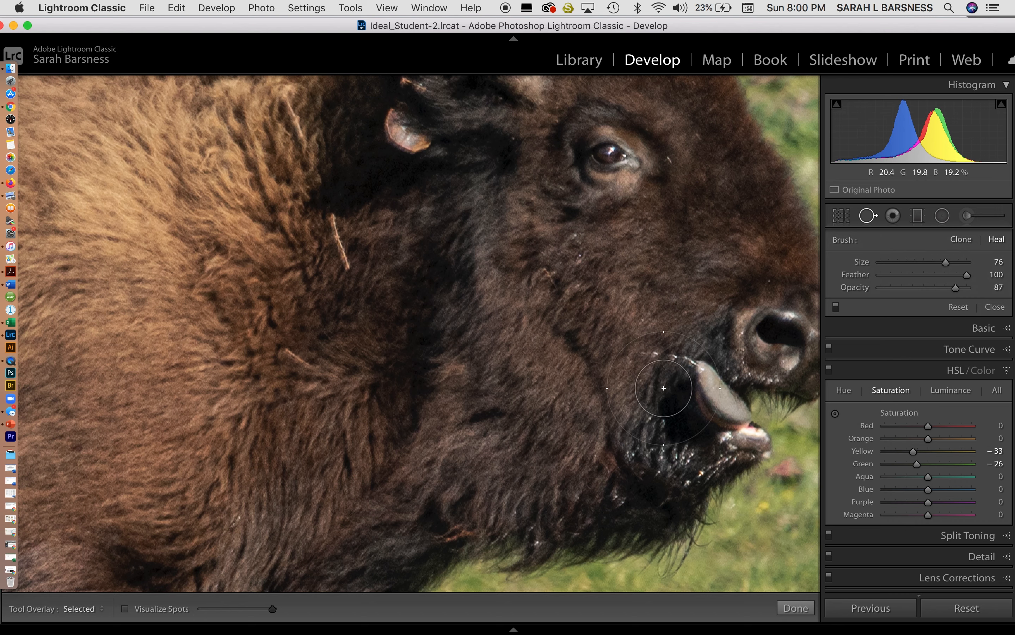
pyautogui.press('p')
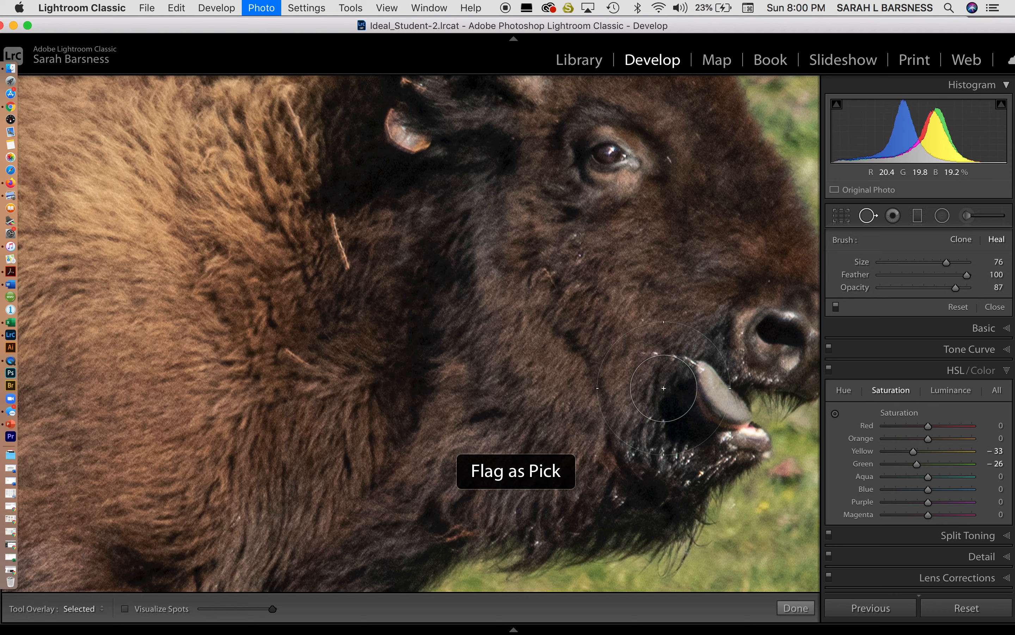
pyautogui.scroll(-2, 663, 388)
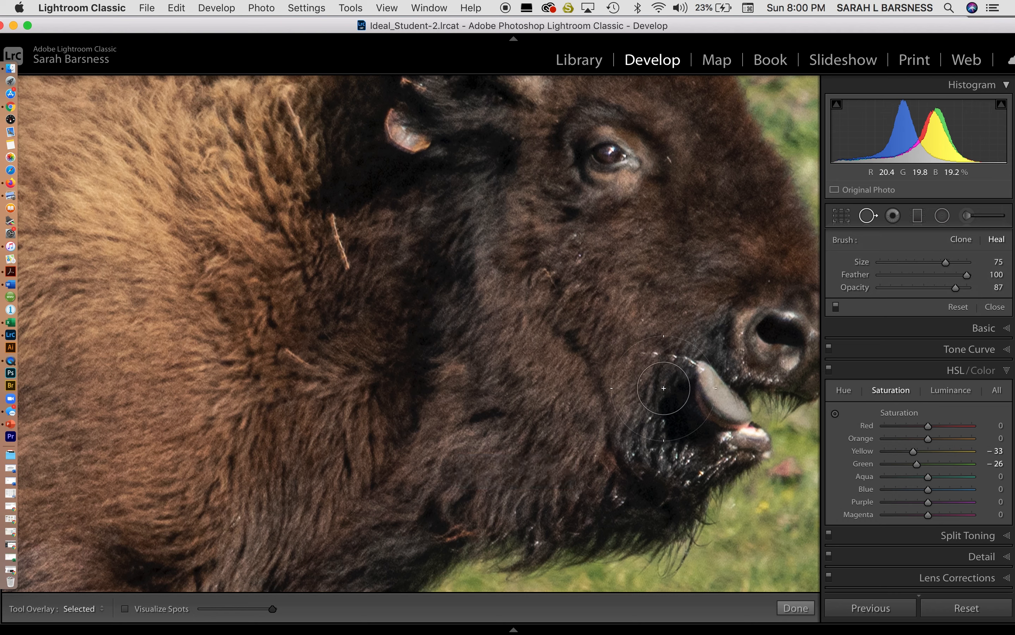
pyautogui.moveTo(967, 275)
pyautogui.mouseDown()
pyautogui.moveTo(927, 275)
pyautogui.moveTo(961, 291)
pyautogui.moveTo(944, 263)
pyautogui.moveTo(923, 263)
pyautogui.mouseUp()
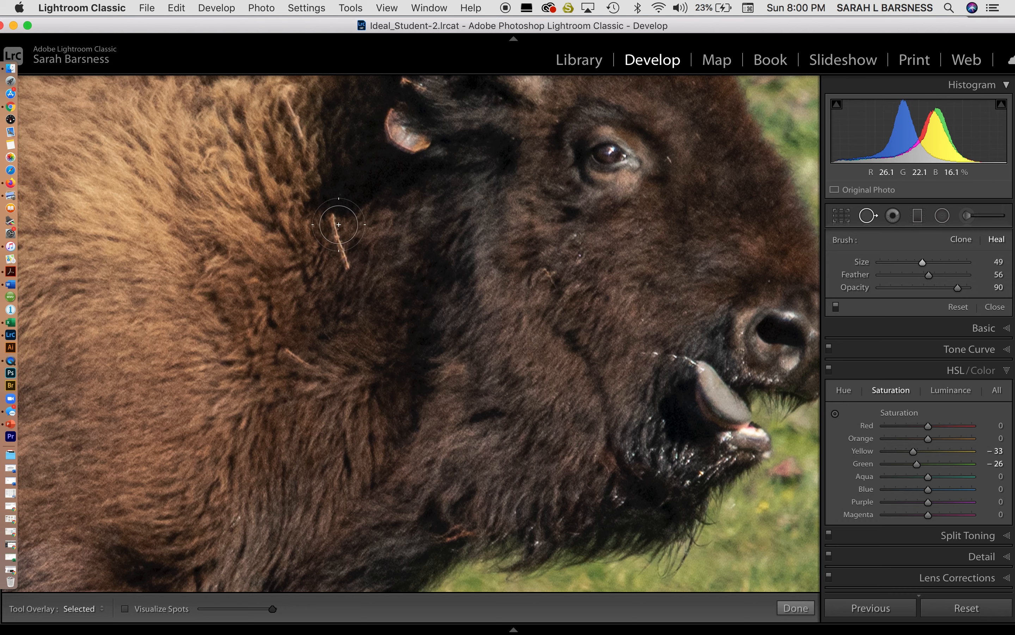
# Heal the twig in the neck fur below the ear with a size 36 brush, and reposition its sample source in the adjacent dark fur
pyautogui.scroll(-5, 338, 224)
pyautogui.moveTo(334, 221); pyautogui.dragTo(344, 265)
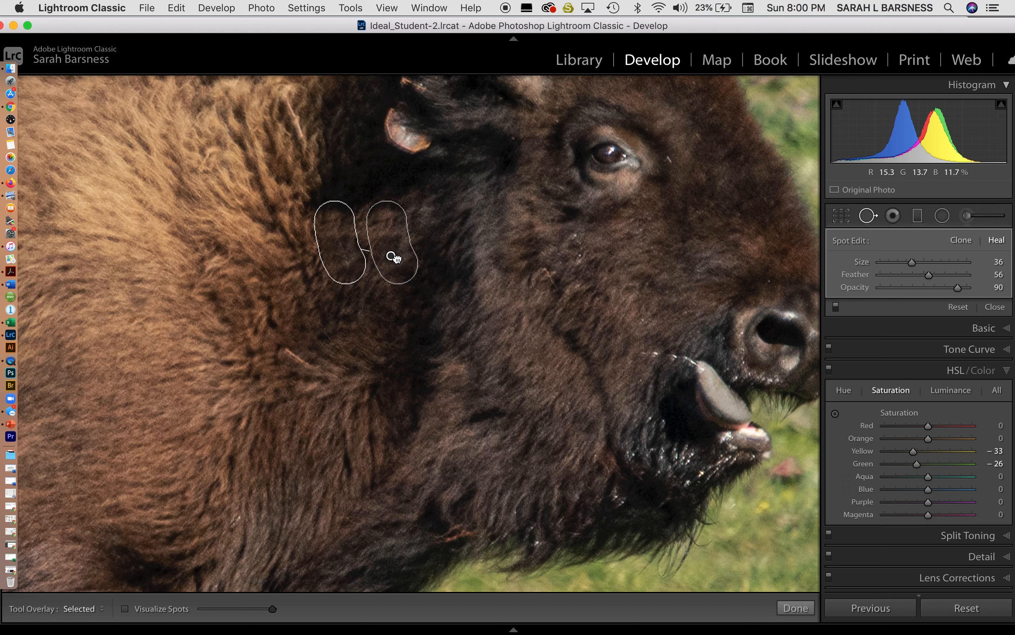
pyautogui.moveTo(394, 257); pyautogui.dragTo(407, 241)
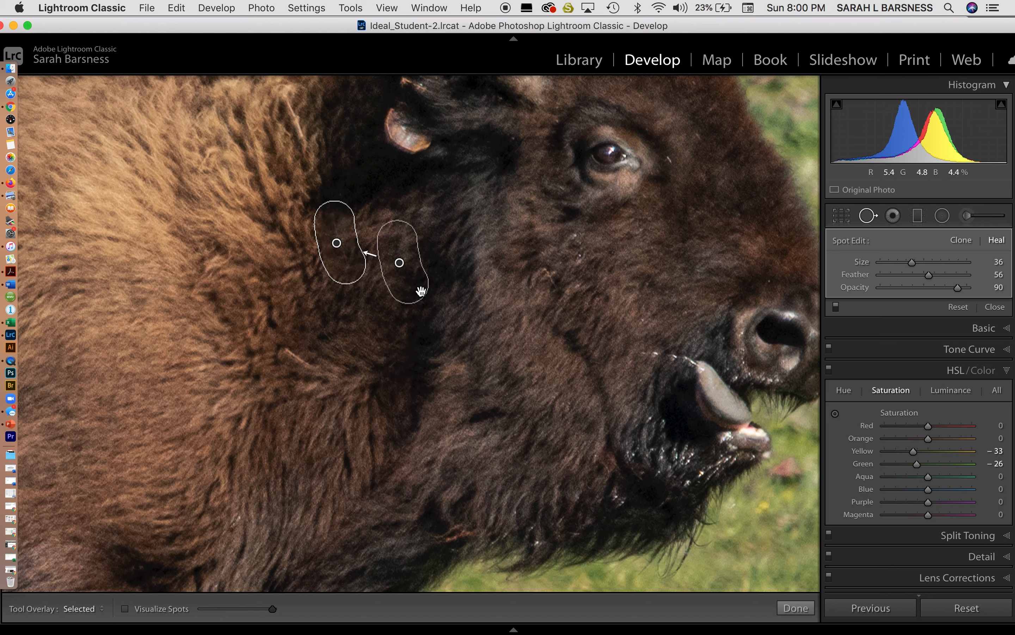
# Move the neck heal's sample source lower into the dark fur, and heal three specks on the cheek below the eye with a size 26 brush
pyautogui.moveTo(421, 291); pyautogui.dragTo(383, 320)
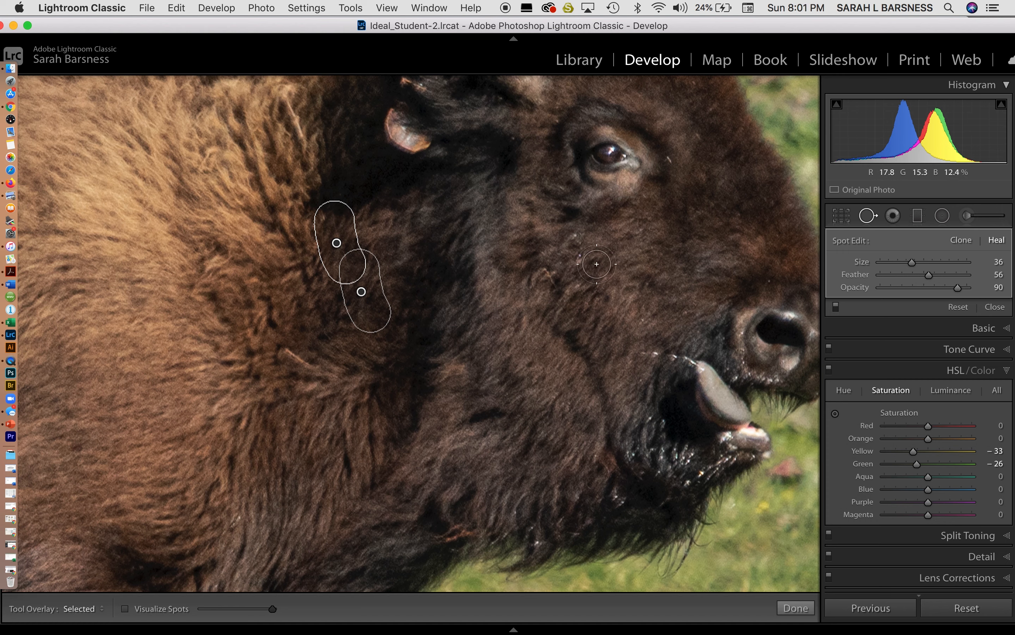
pyautogui.scroll(-3, 579, 232)
pyautogui.click(579, 232)
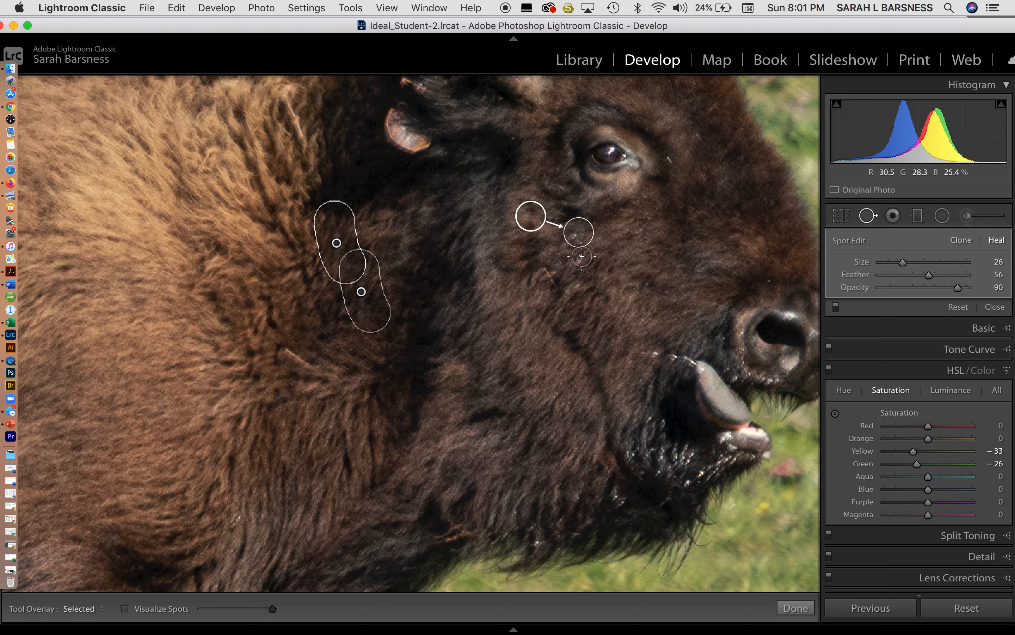
pyautogui.click(581, 256)
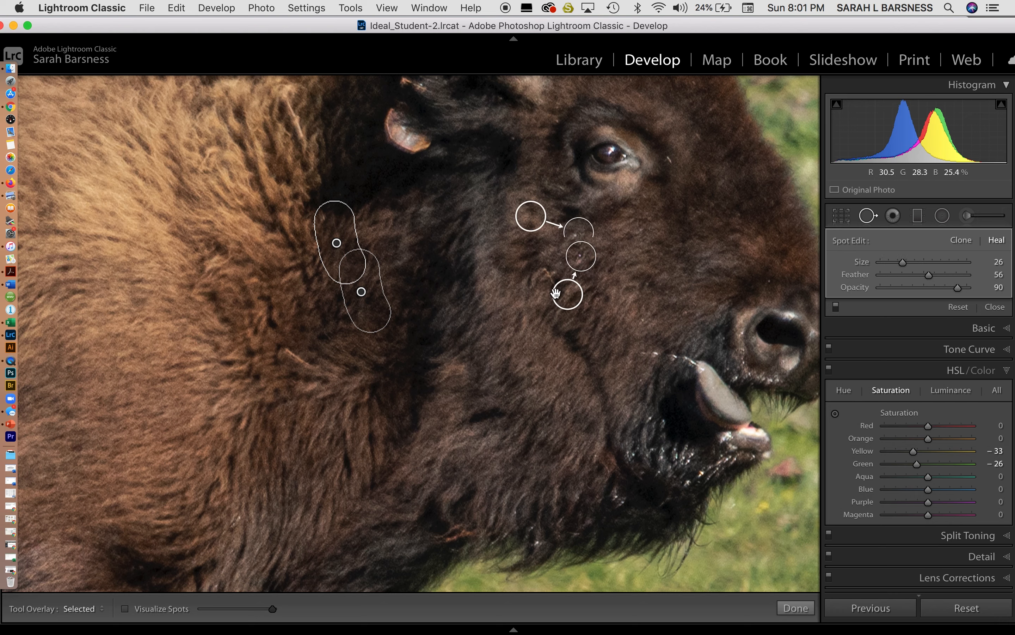
pyautogui.click(548, 275)
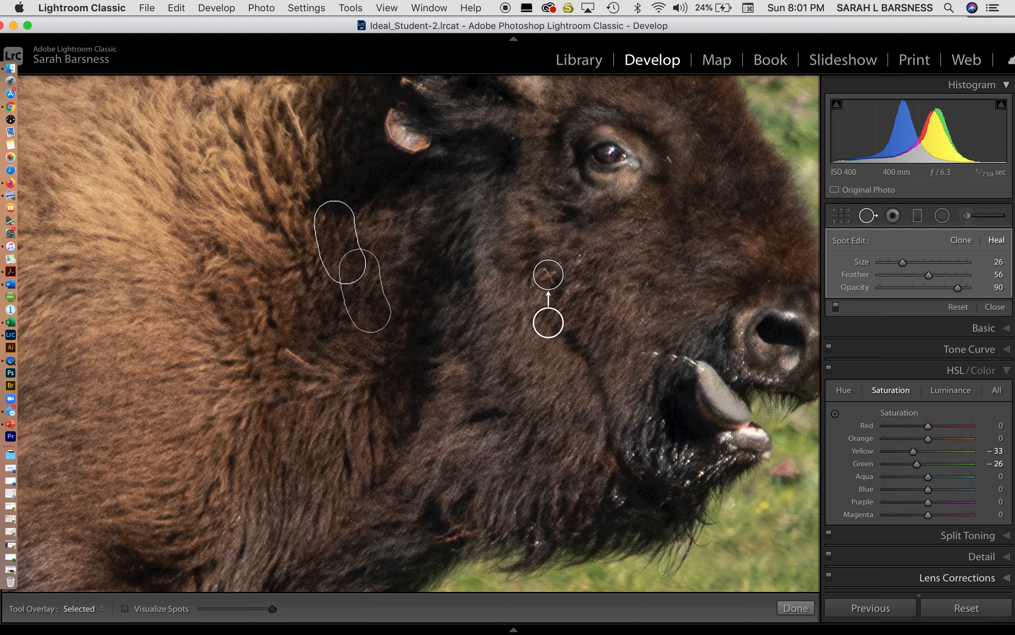
pyautogui.click(796, 608)
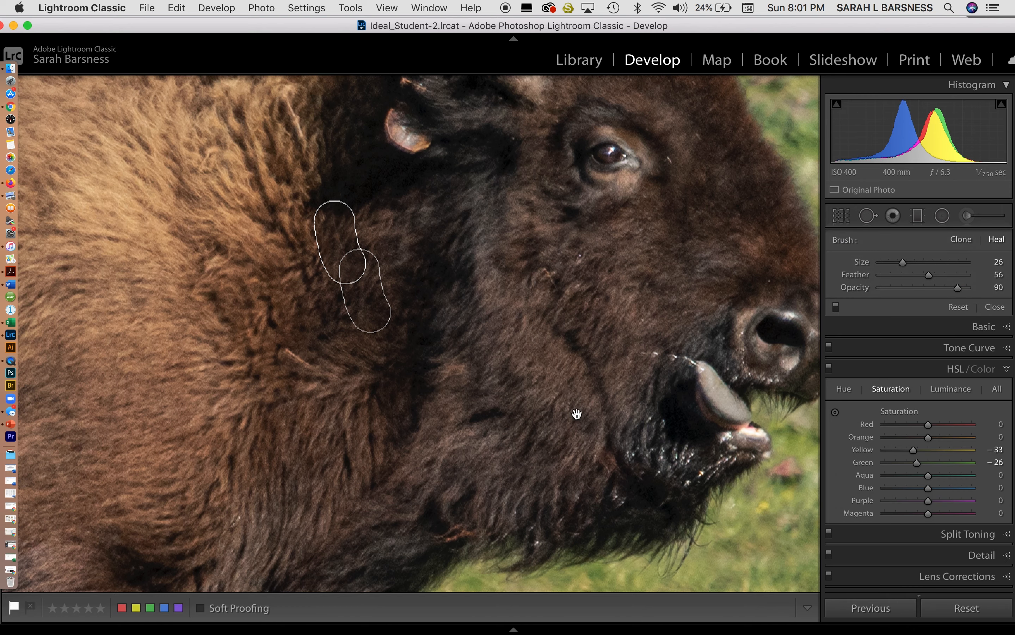
pyautogui.click(433, 257)
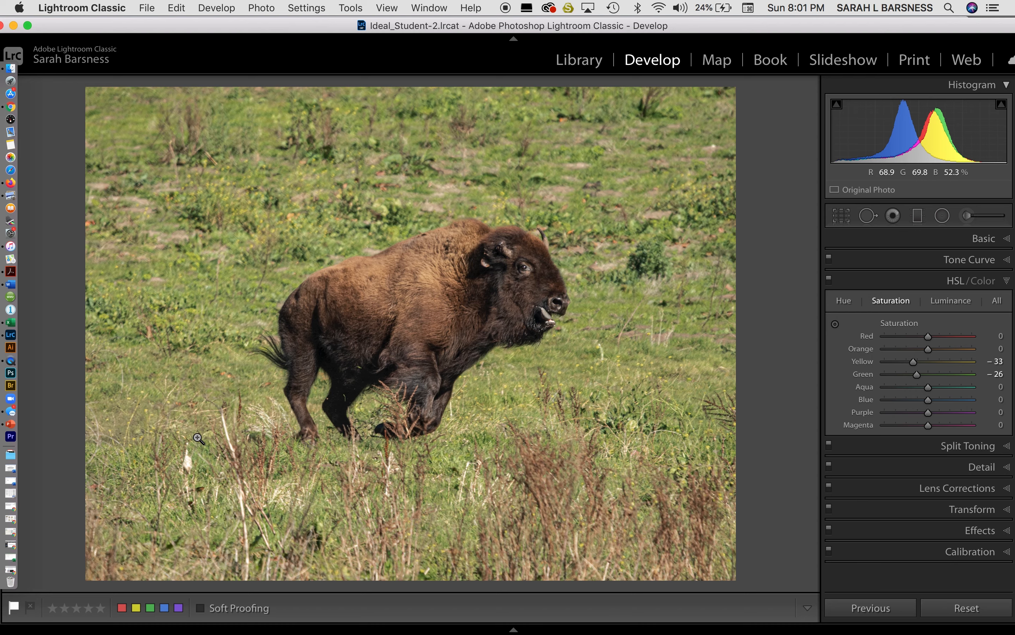
# Heal away the white seed pod and its stem in the grass behind the bison with a size 74 Heal brush
pyautogui.click(190, 468)
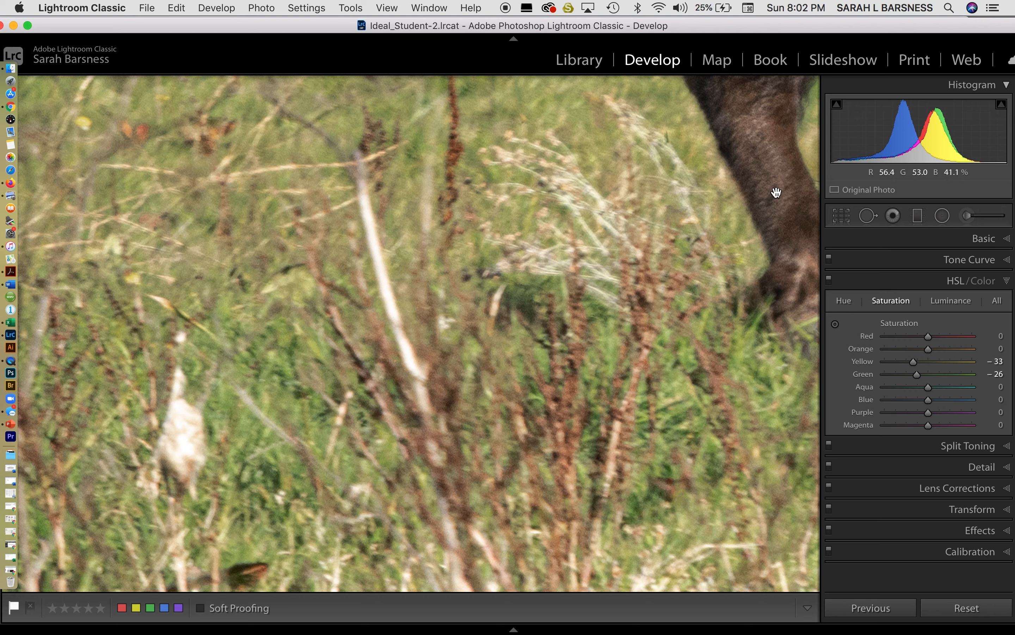
pyautogui.click(867, 216)
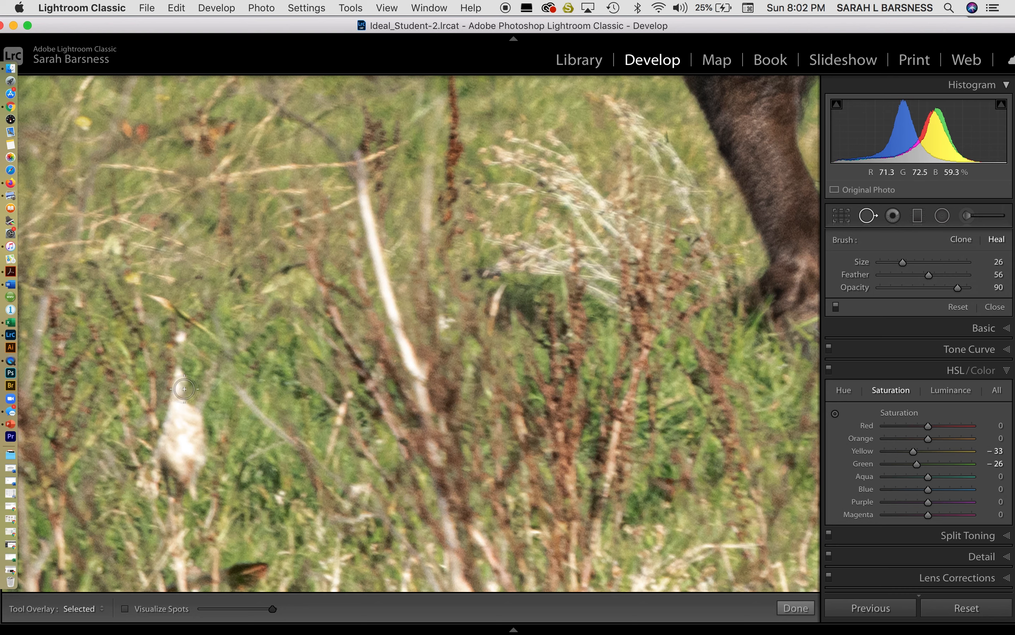
pyautogui.scroll(10, 184, 388)
pyautogui.scroll(7, 184, 389)
pyautogui.press(']')
pyautogui.press(']')
pyautogui.moveTo(179, 345)
pyautogui.mouseDown()
pyautogui.moveTo(158, 446)
pyautogui.moveTo(196, 474)
pyautogui.mouseUp()
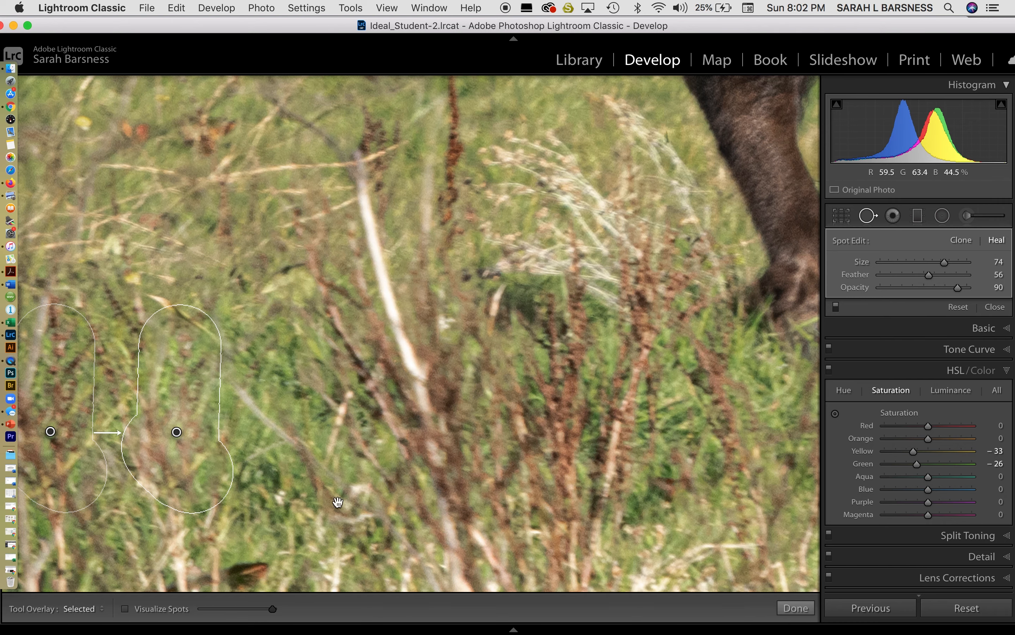
pyautogui.click(796, 608)
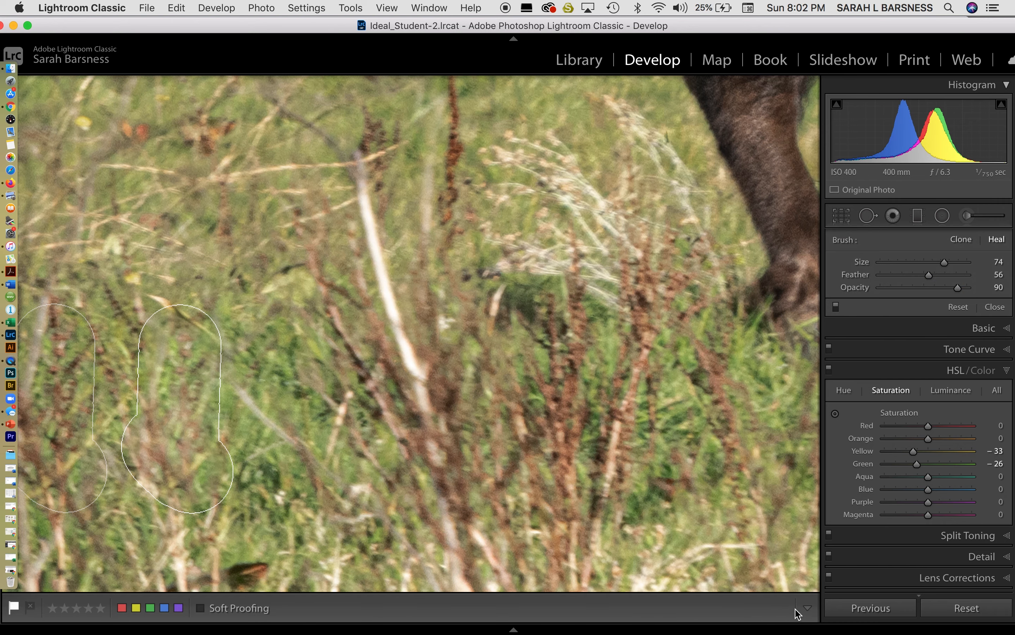
pyautogui.click(523, 419)
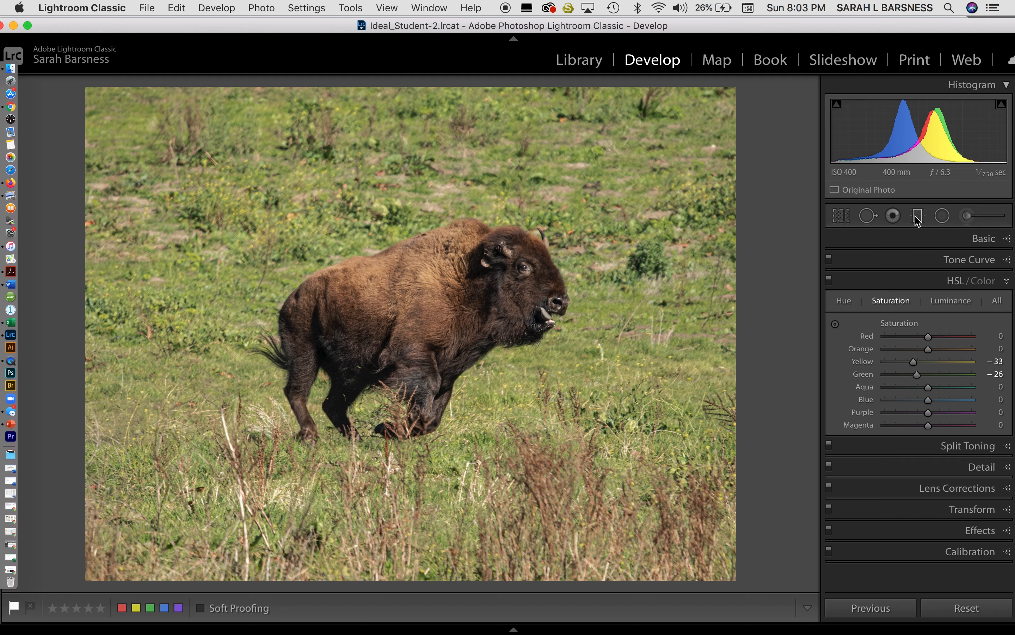
# Add a radial filter affecting the area outside its ellipse, and centre it on the bison's body
pyautogui.click(941, 217)
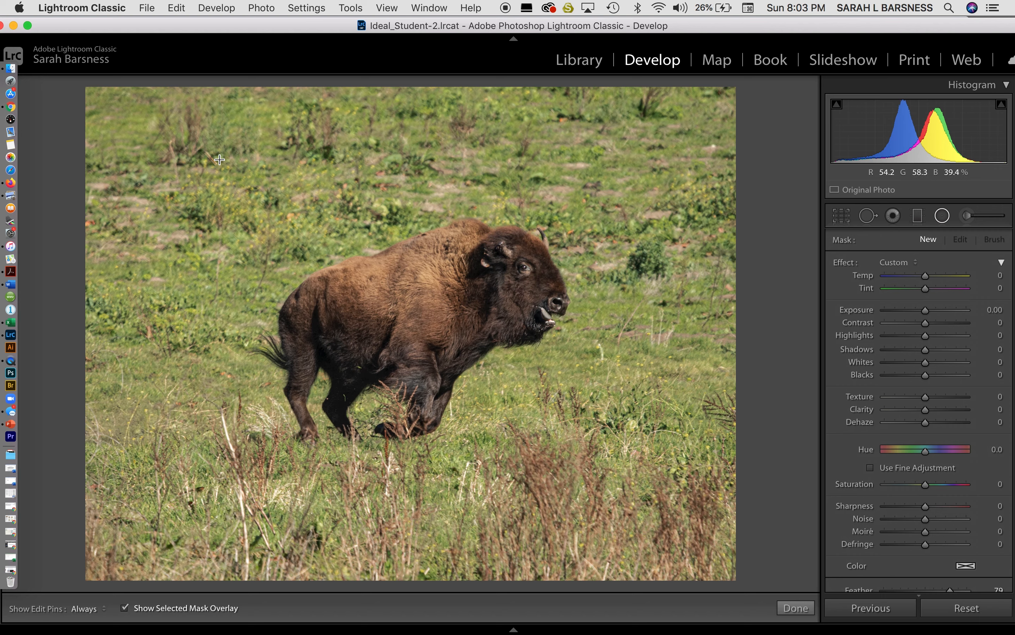
pyautogui.moveTo(216, 160); pyautogui.dragTo(398, 322)
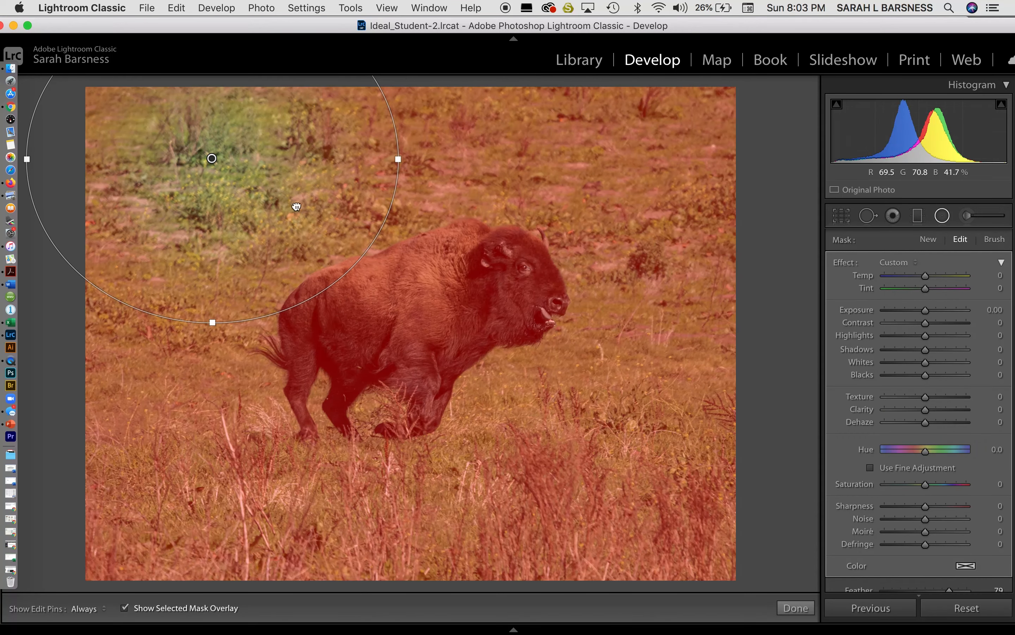
pyautogui.moveTo(295, 205); pyautogui.dragTo(450, 350)
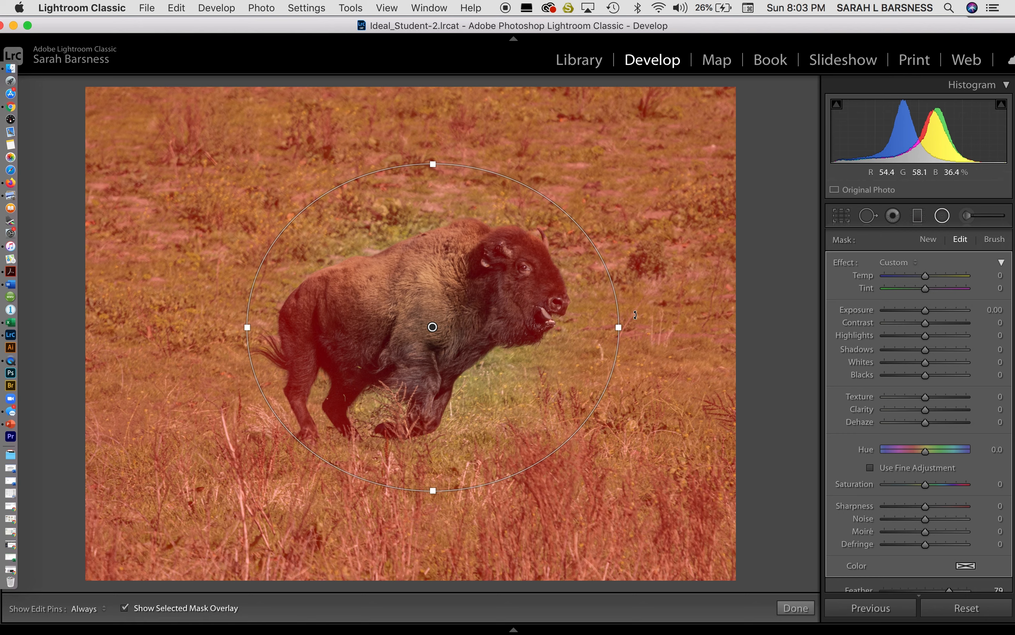
# Set the radial filter's Feather to 14 and enlarge the ellipse in both directions to leave grass around the whole bison
pyautogui.scroll(-5, 947, 327)
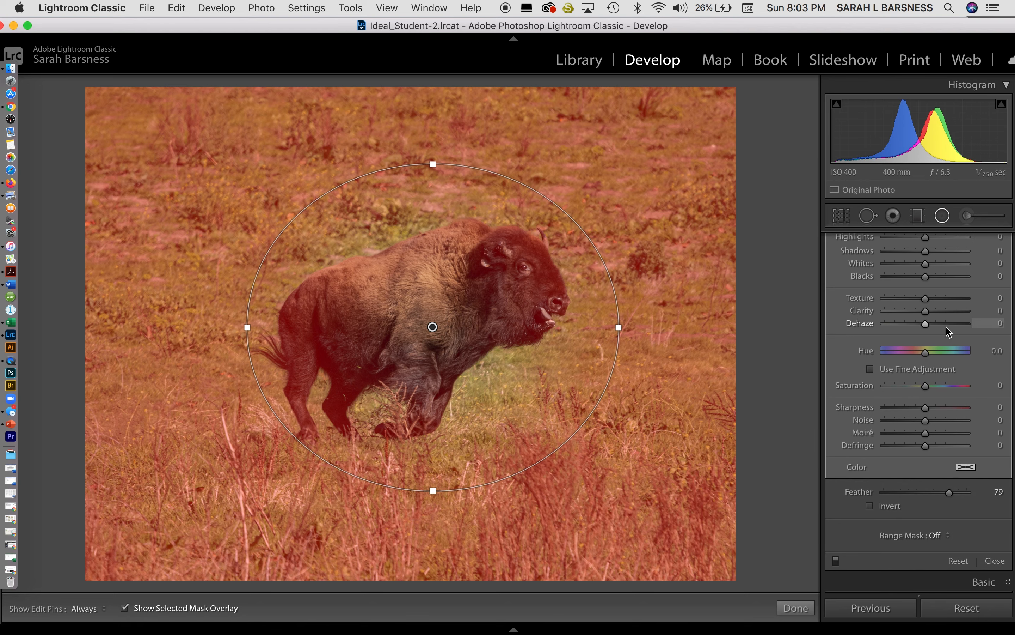
pyautogui.moveTo(949, 492); pyautogui.dragTo(904, 495)
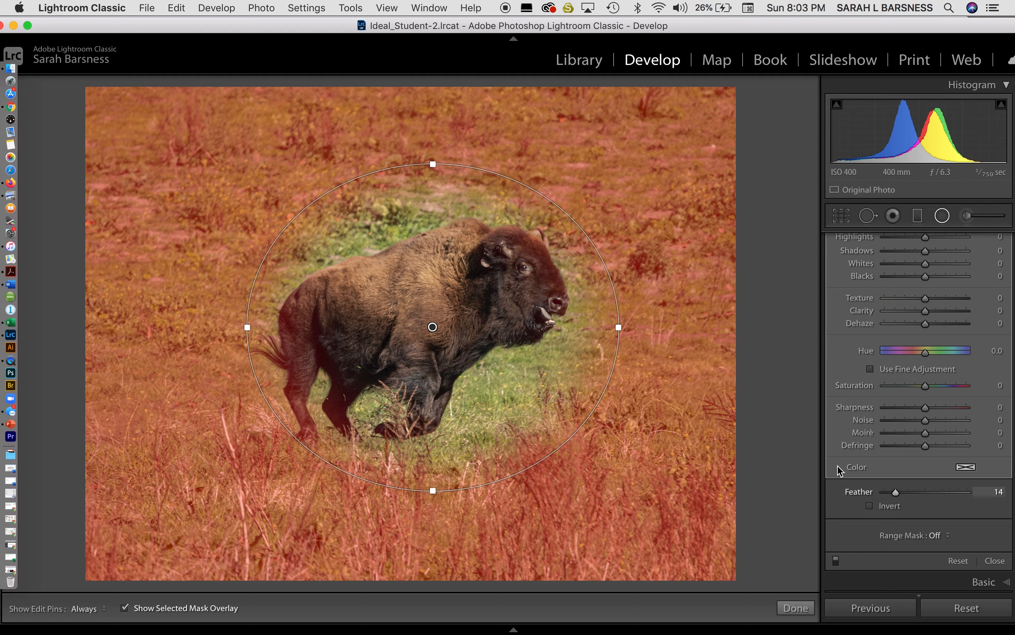
pyautogui.moveTo(433, 491); pyautogui.dragTo(433, 512)
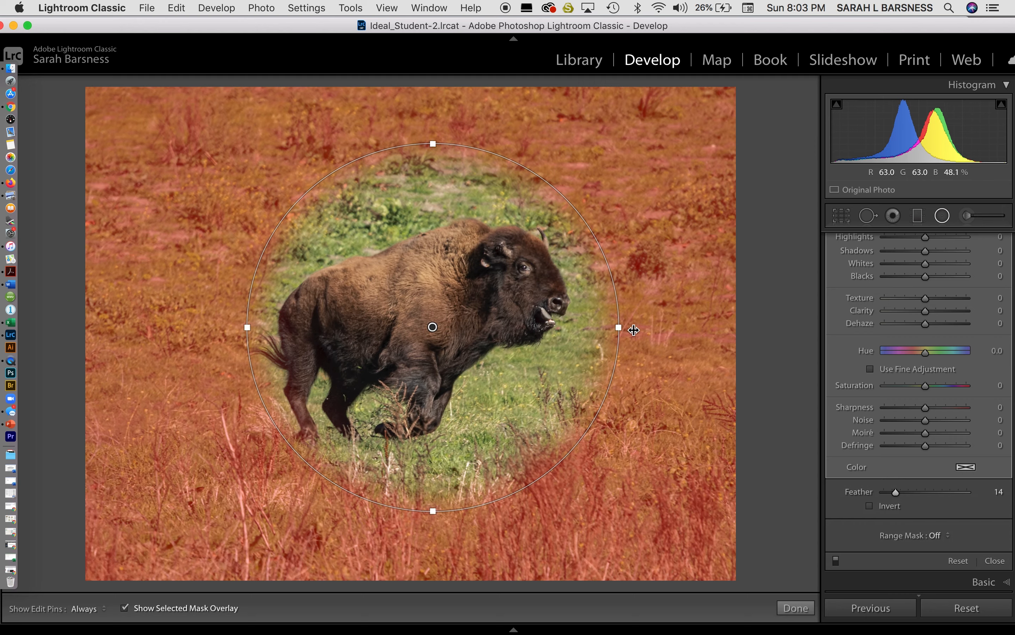
pyautogui.moveTo(632, 329); pyautogui.dragTo(681, 331)
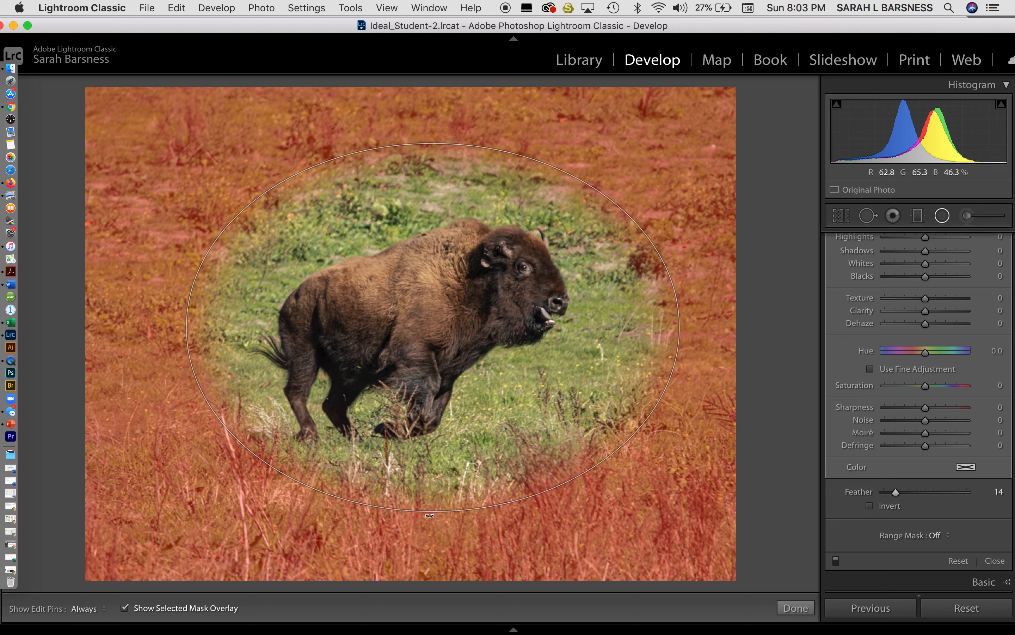
pyautogui.moveTo(428, 515); pyautogui.dragTo(427, 533)
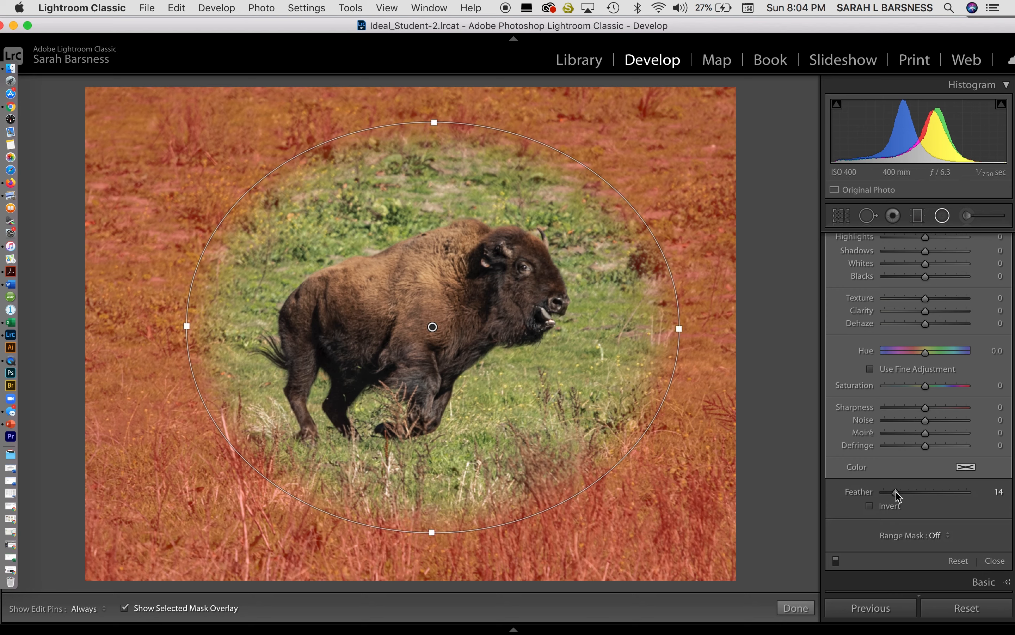
# Set the radial filter's Feather to 38 and hide the selected mask overlay
pyautogui.moveTo(896, 493); pyautogui.dragTo(910, 492)
pyautogui.moveTo(910, 497); pyautogui.dragTo(916, 496)
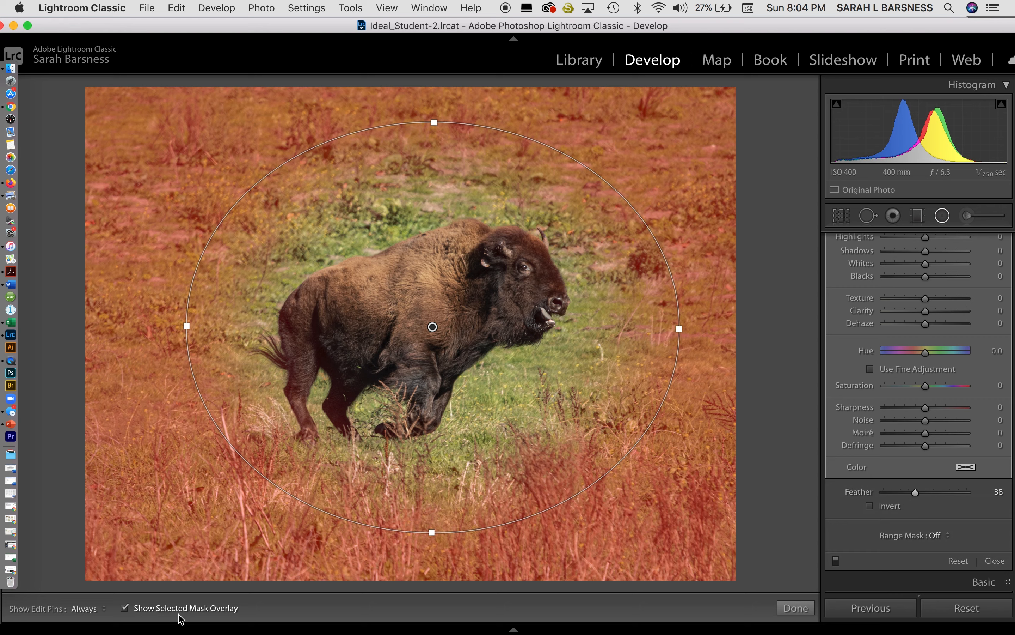
pyautogui.click(124, 609)
# Darken the surroundings with radial filter Exposure -0.73, after trying -3.31 and -1.07, then narrow the ellipse slightly and finish the filter
pyautogui.scroll(5, 912, 360)
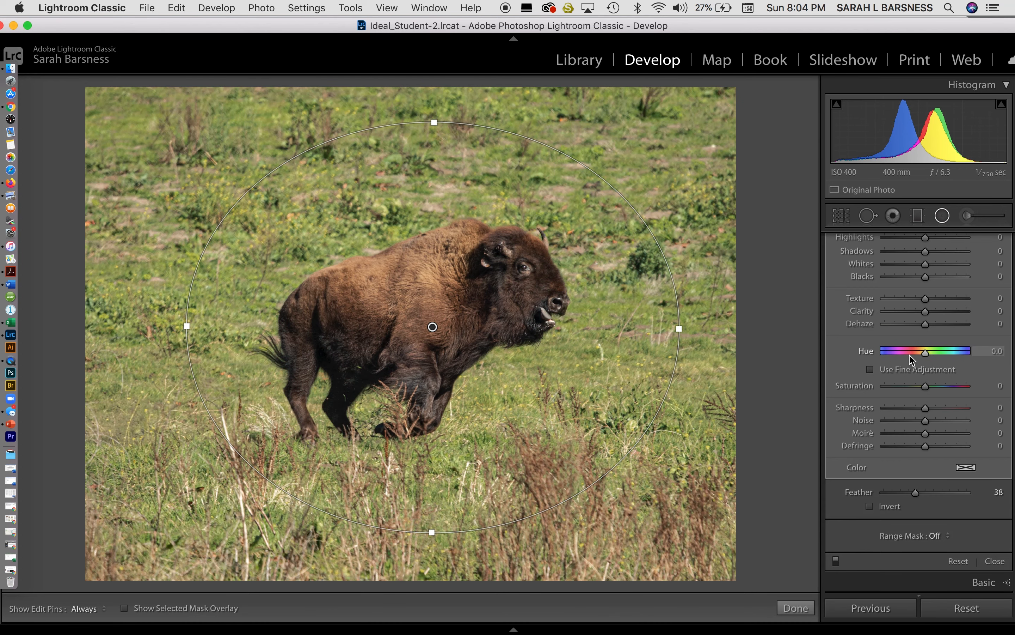
pyautogui.moveTo(925, 310); pyautogui.dragTo(892, 316)
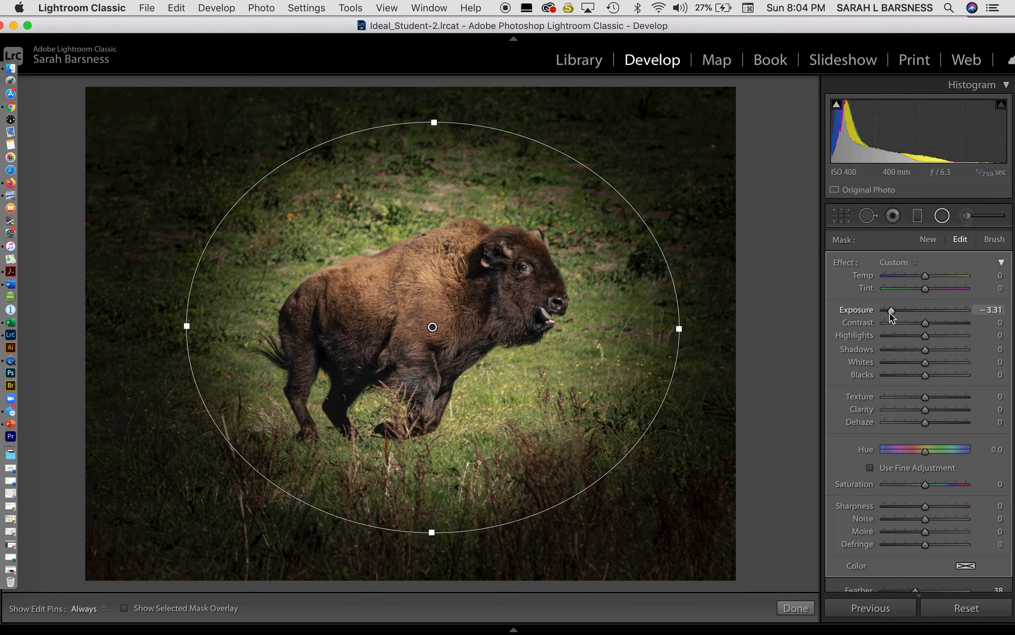
pyautogui.moveTo(891, 315); pyautogui.dragTo(915, 316)
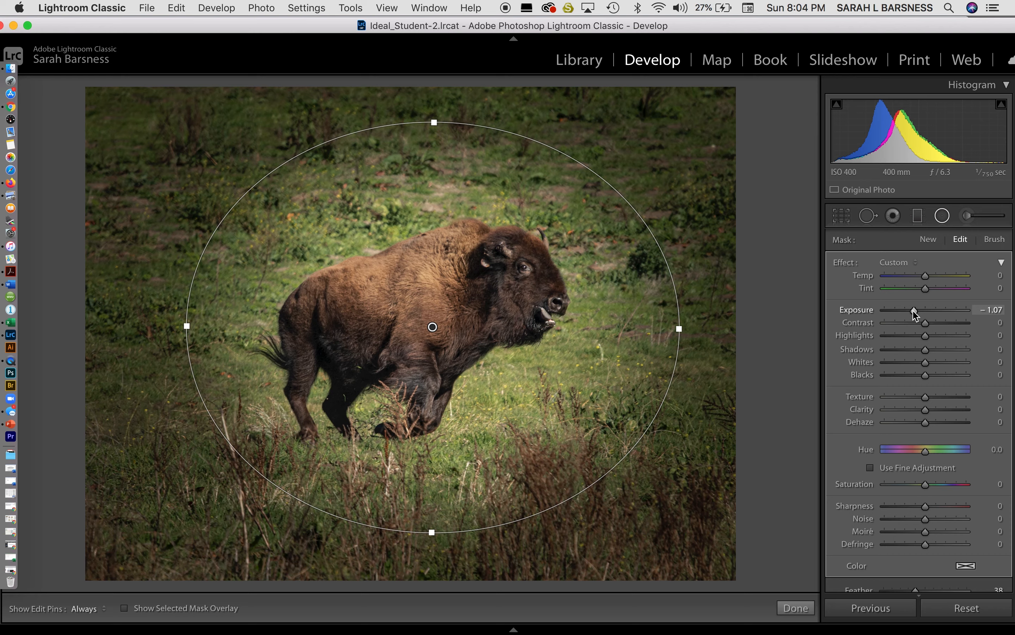
pyautogui.moveTo(915, 311); pyautogui.dragTo(918, 312)
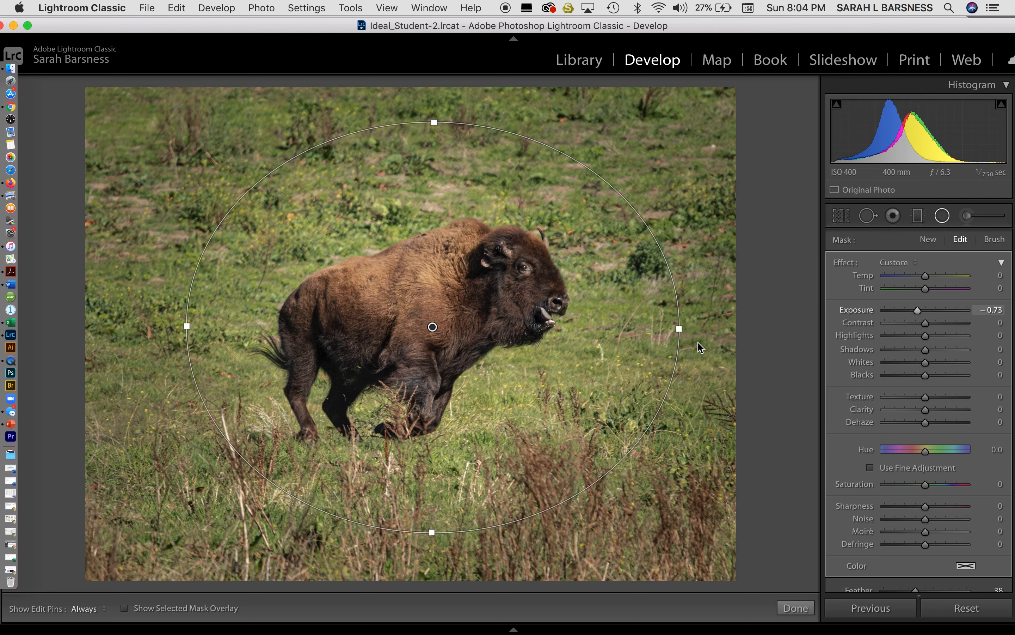
pyautogui.moveTo(675, 327); pyautogui.dragTo(671, 328)
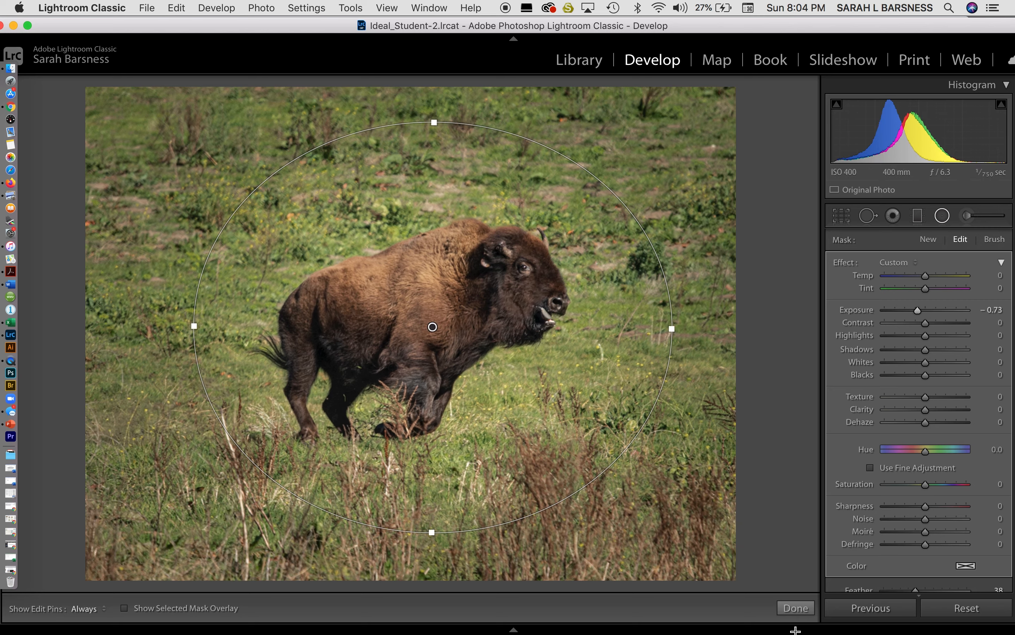
pyautogui.click(794, 609)
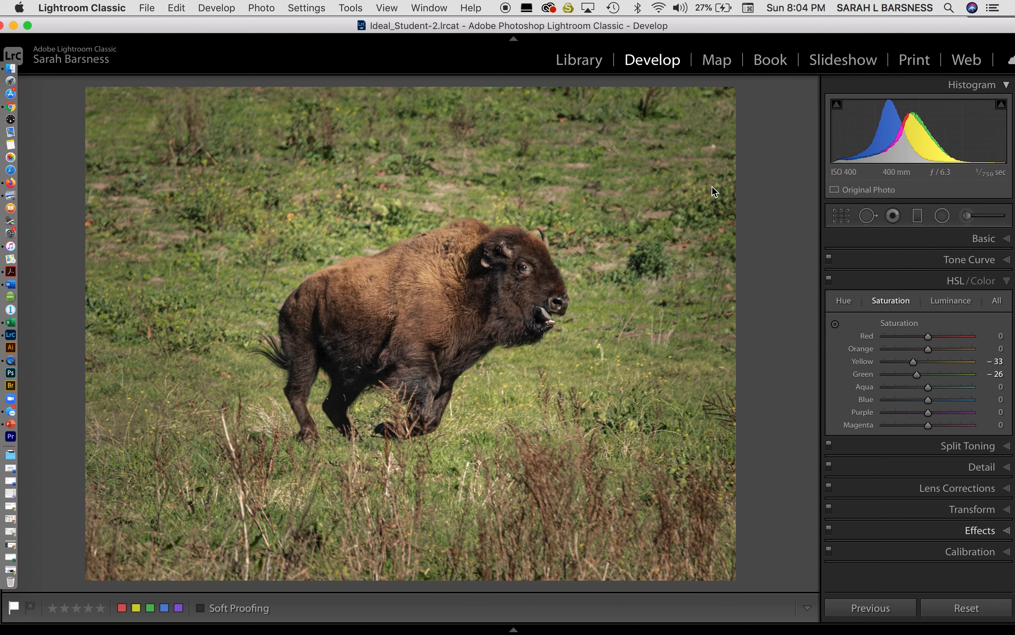
# Open the edit history and compare the earliest Crop Rectangle state with the latest Update Radial Filter state
pyautogui.moveTo(667, 25); pyautogui.dragTo(747, 23)
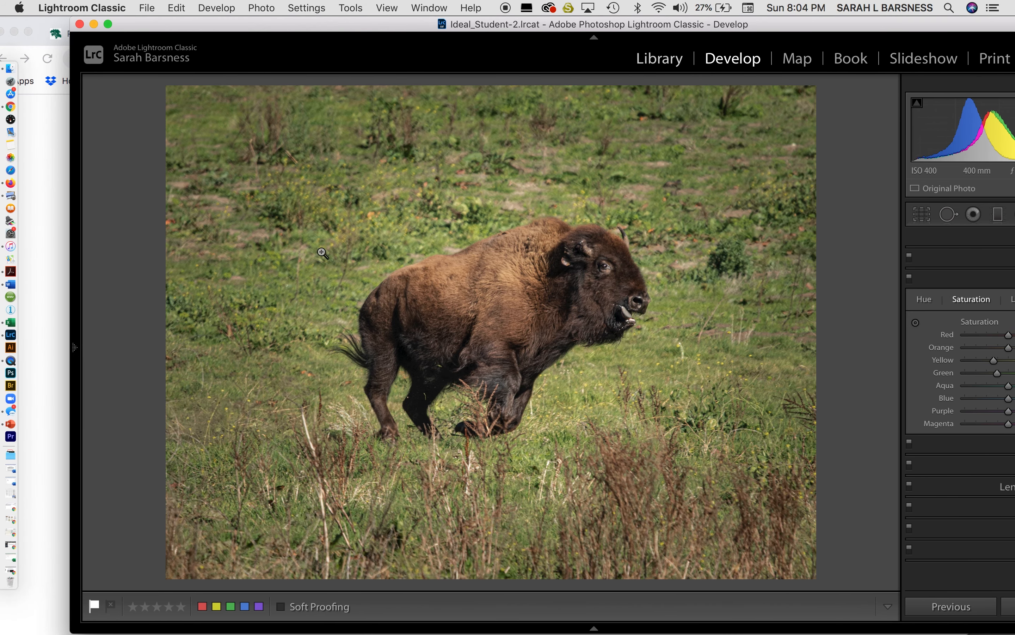
pyautogui.click(76, 347)
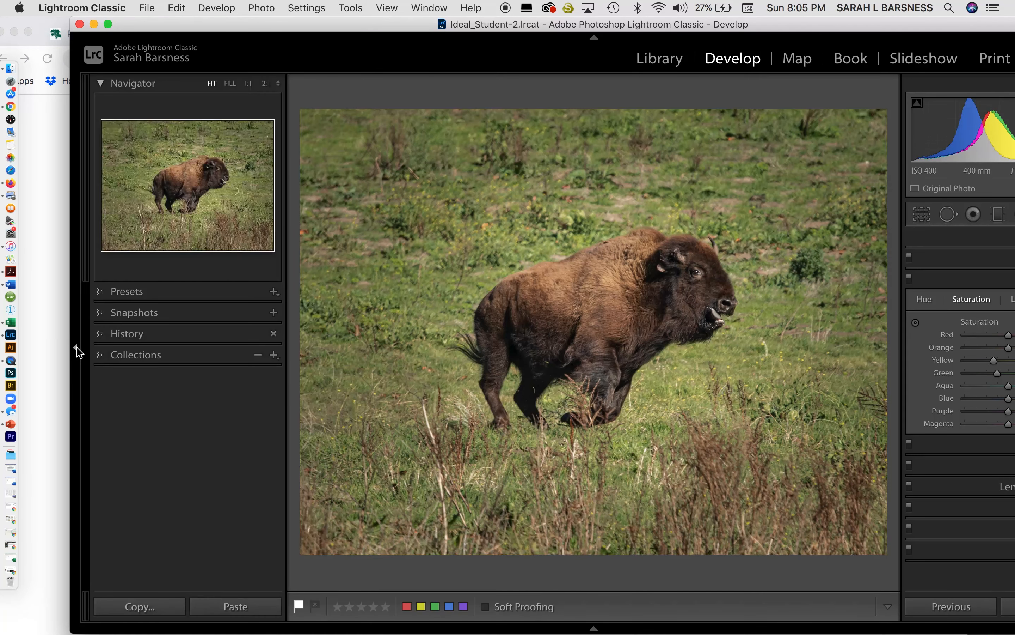
pyautogui.click(99, 333)
pyautogui.scroll(-10, 161, 420)
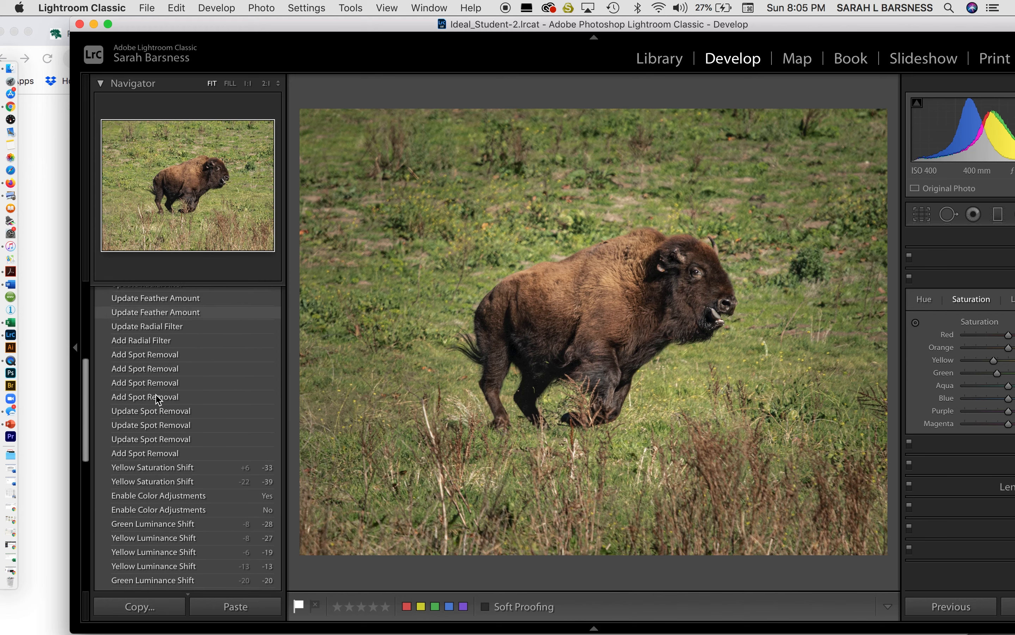
pyautogui.scroll(-10, 156, 399)
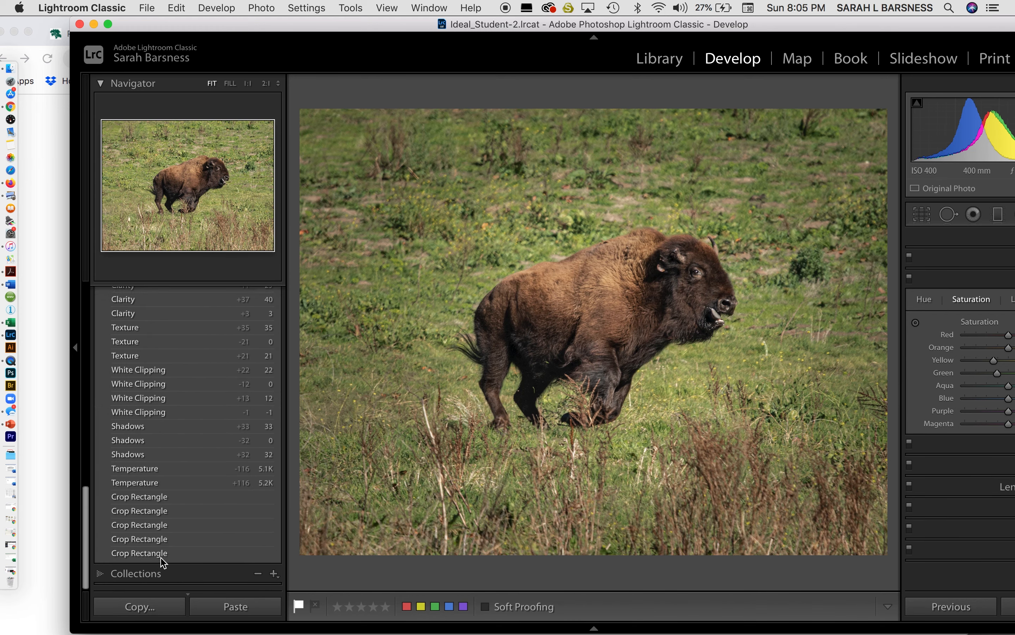
pyautogui.click(162, 553)
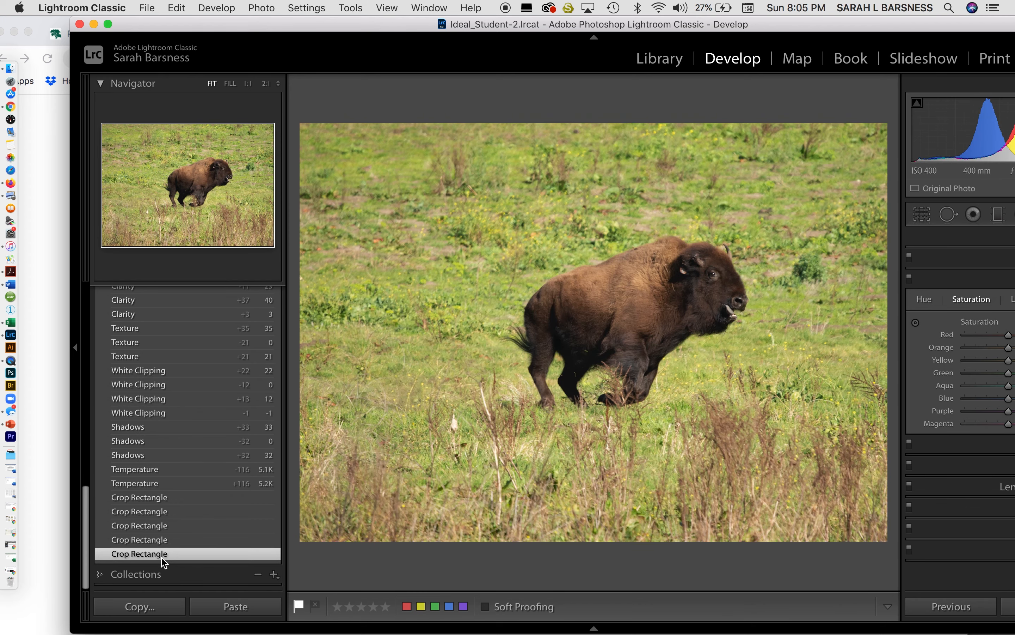
pyautogui.scroll(10, 154, 439)
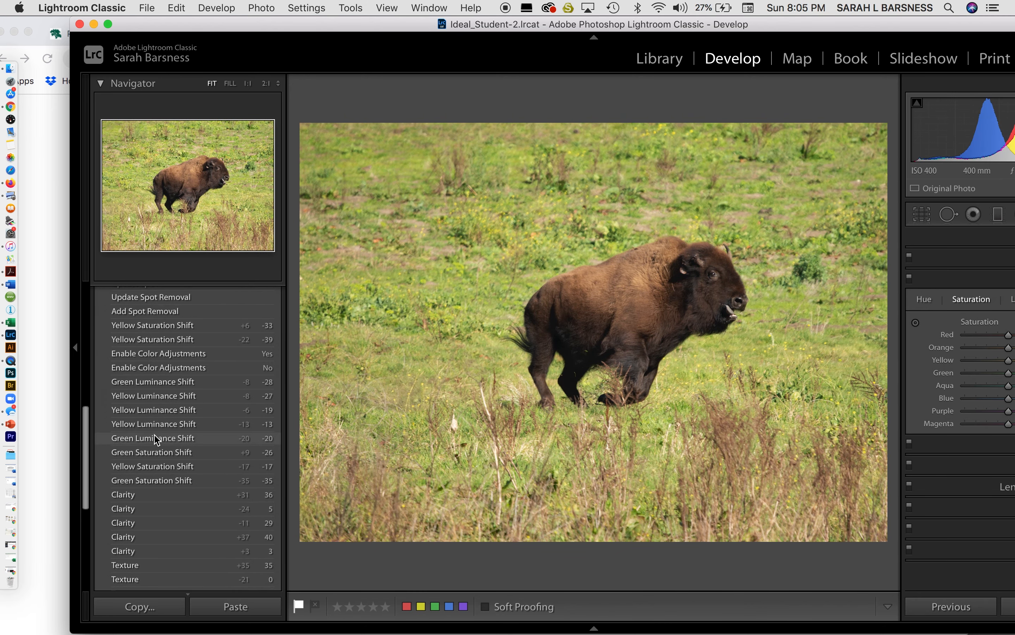
pyautogui.scroll(10, 156, 439)
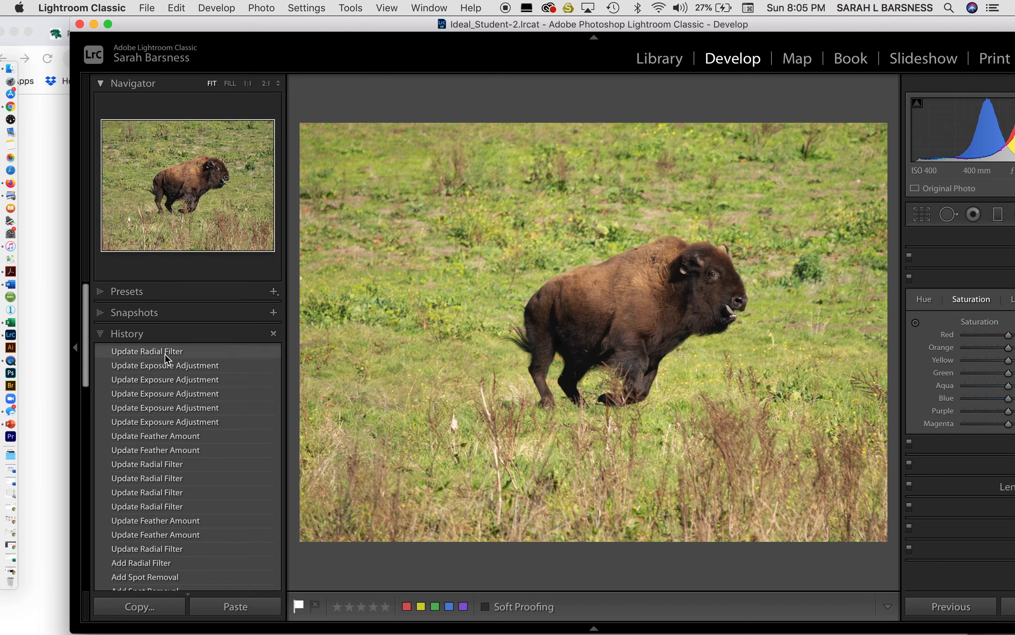
pyautogui.click(165, 353)
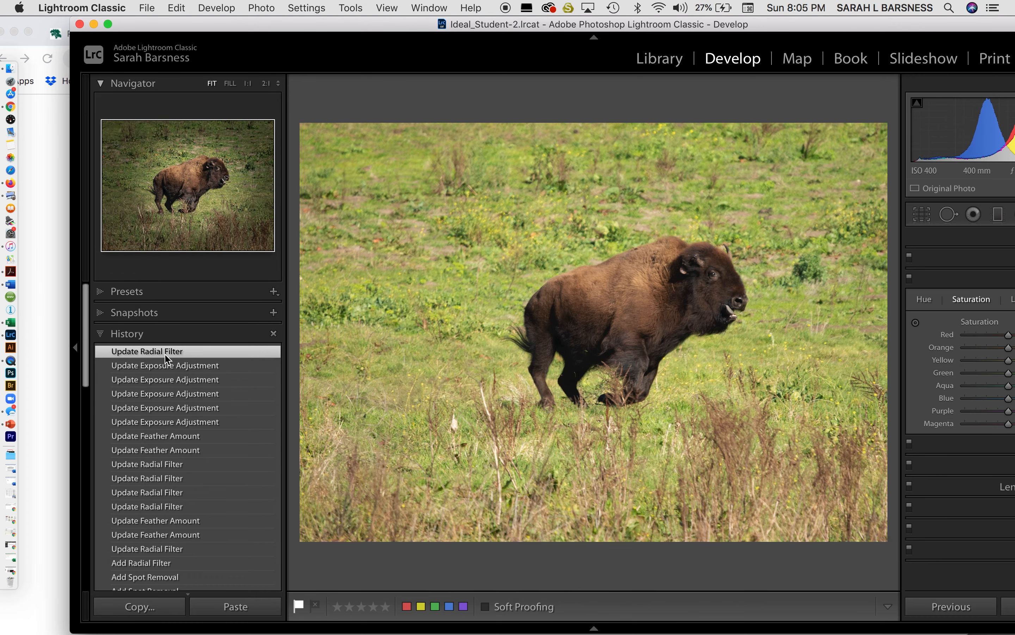